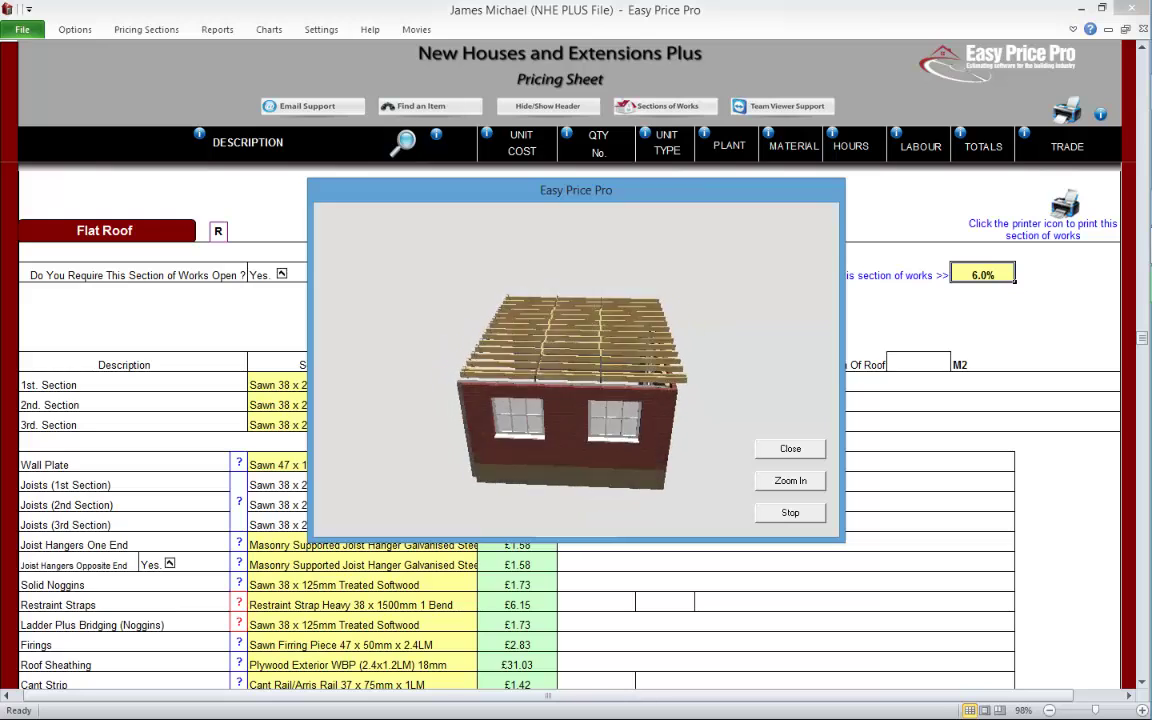
Step: Close the 3D flat-roof build-up animation, then replay it
left_click(790, 448)
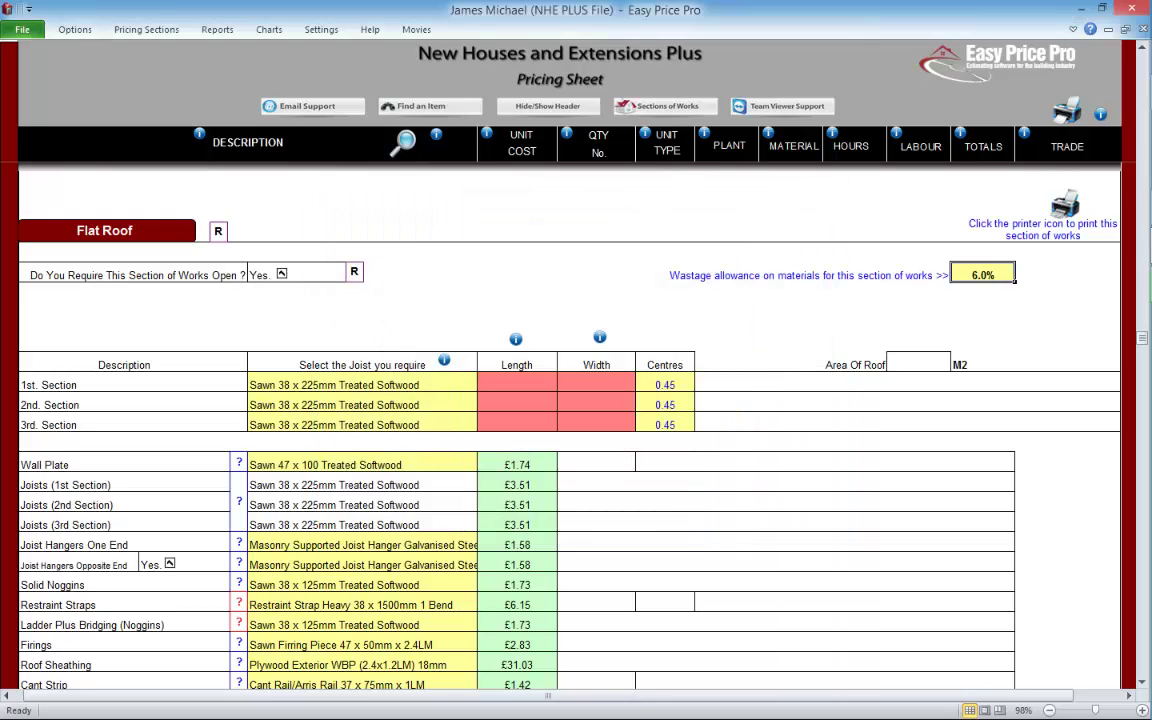
left_click(354, 272)
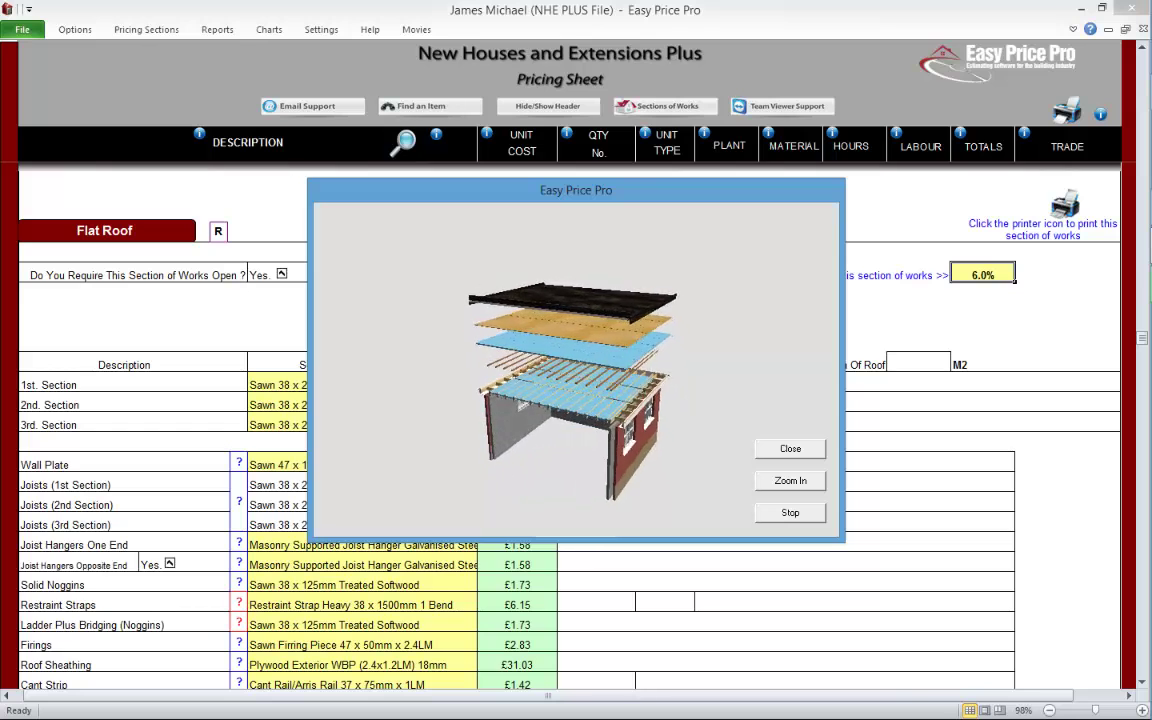
left_click(781, 446)
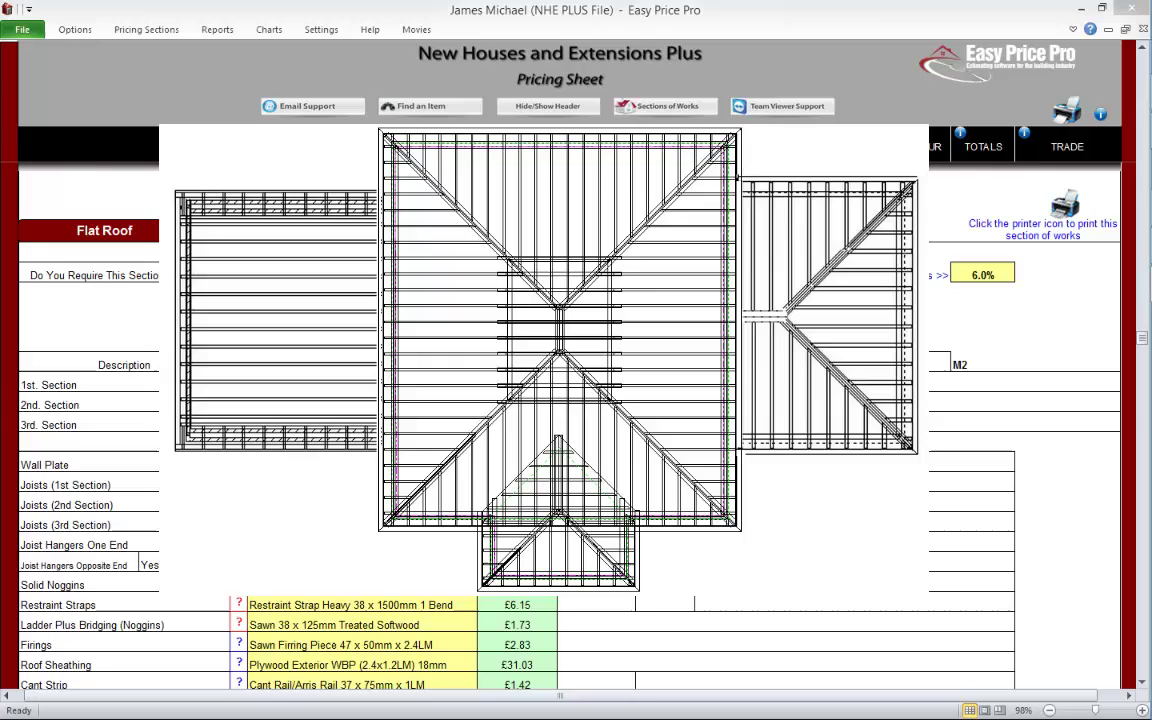
left_click(982, 274)
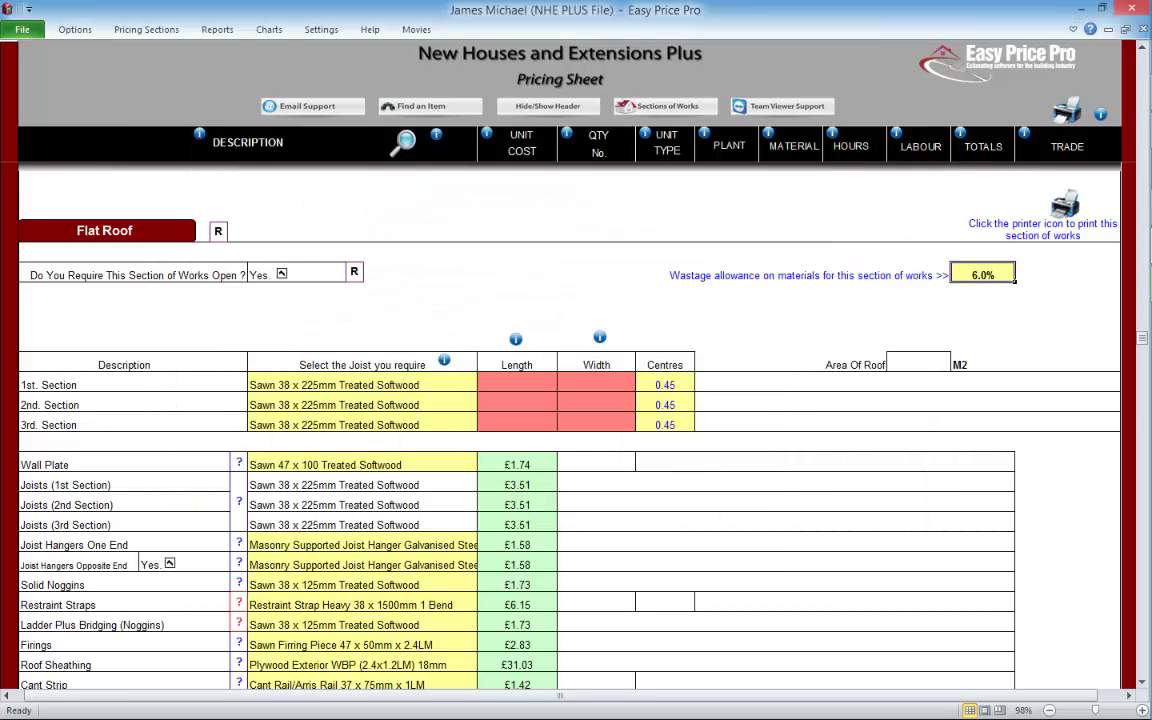
Step: Enter 5.3 as the 1st Section joist length
left_click(517, 384)
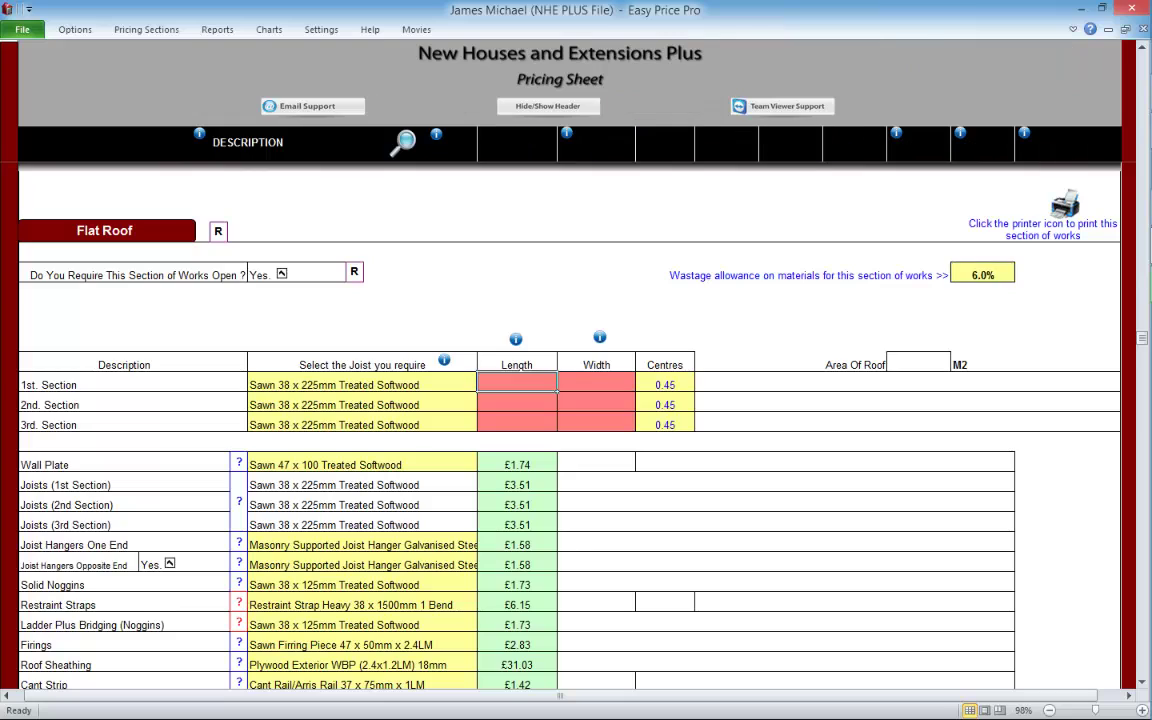
type("5.3")
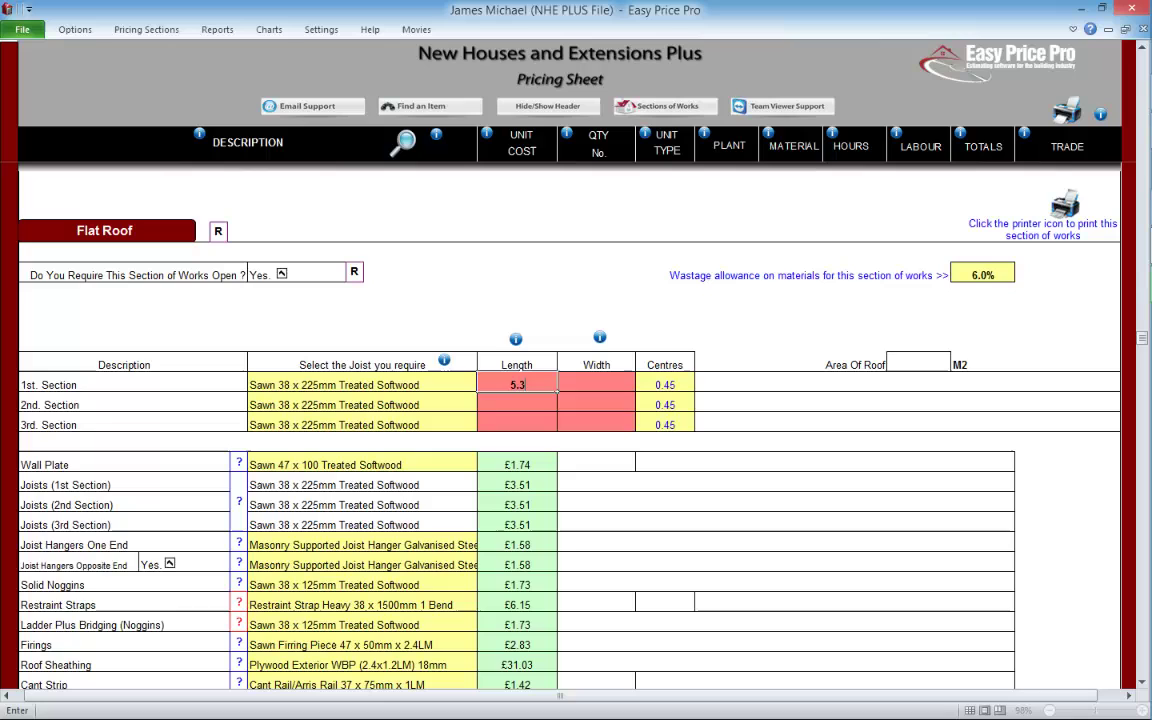
key("Tab")
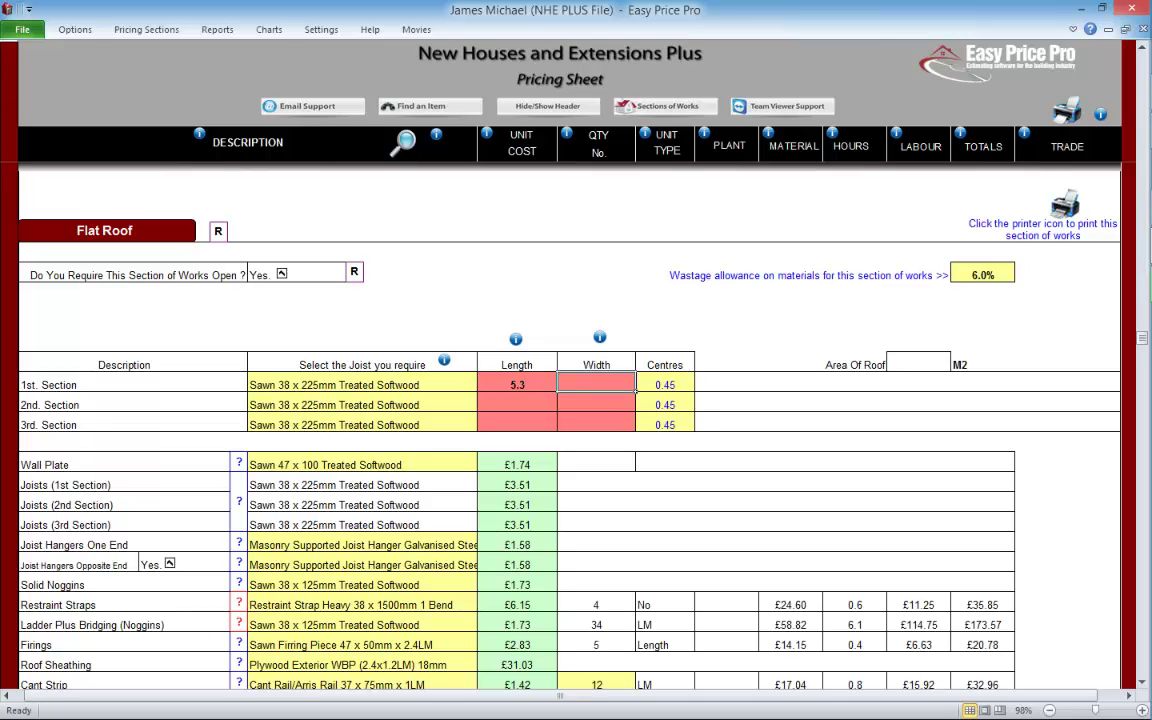
Step: Read the Width of Bay and detailed Flat Roof Width guidance, then close both windows
left_click(599, 337)
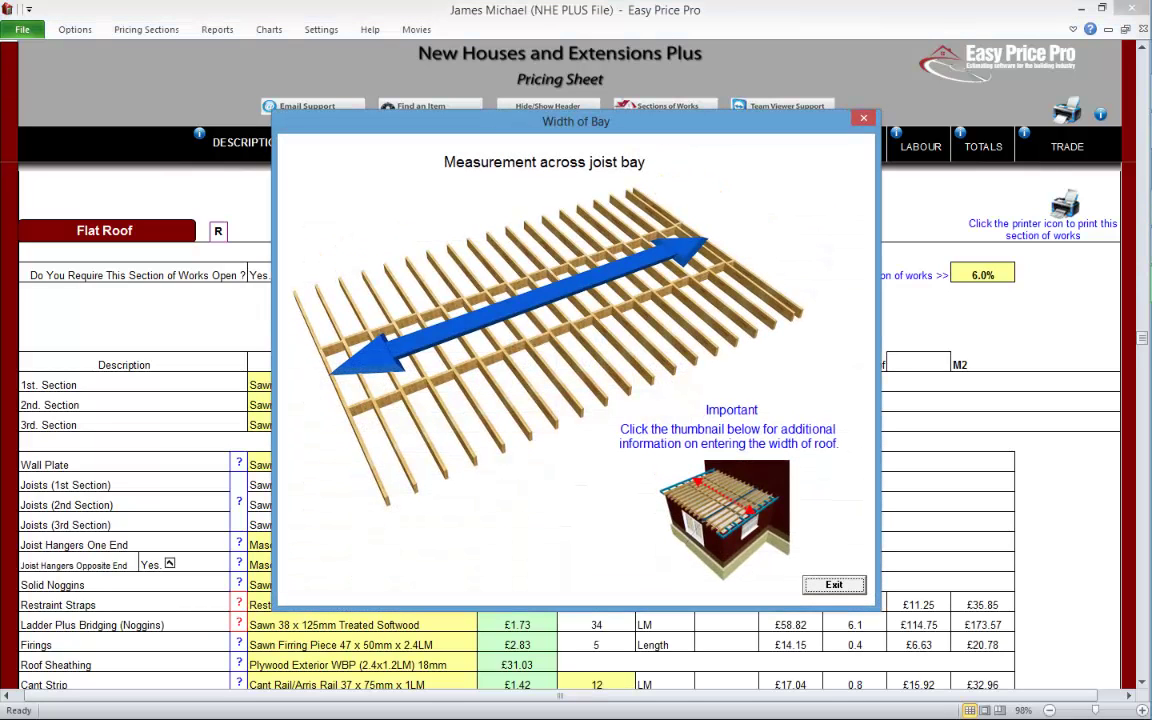
left_click(710, 505)
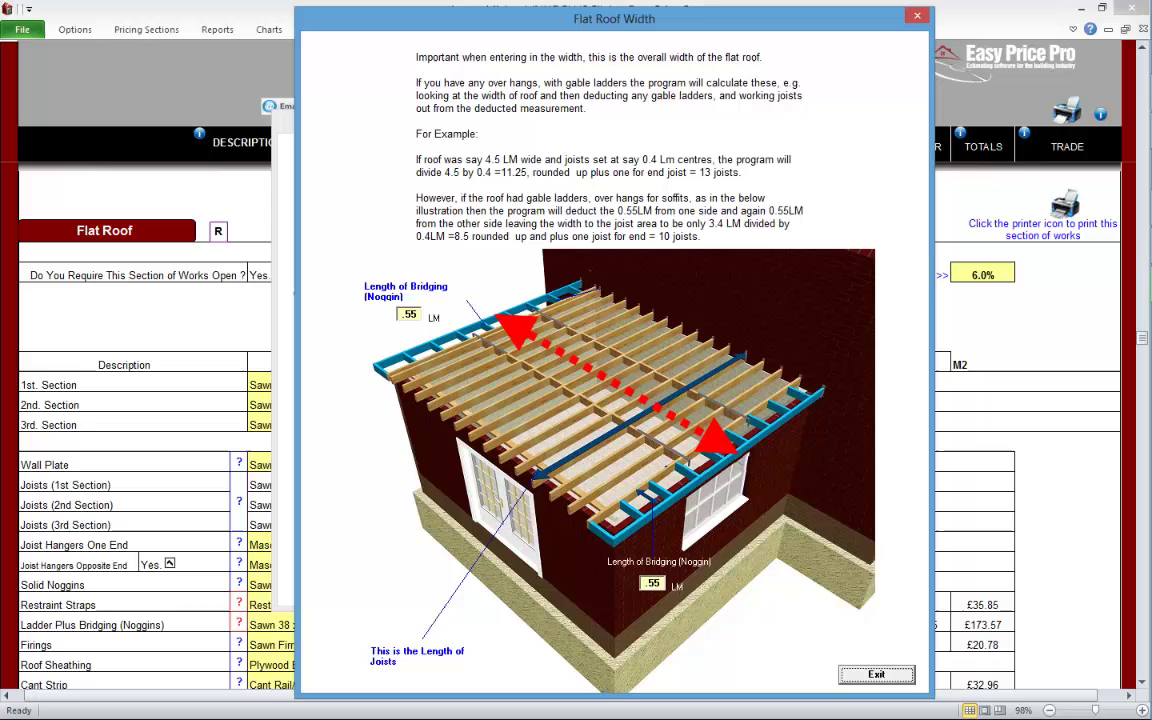
key("Escape")
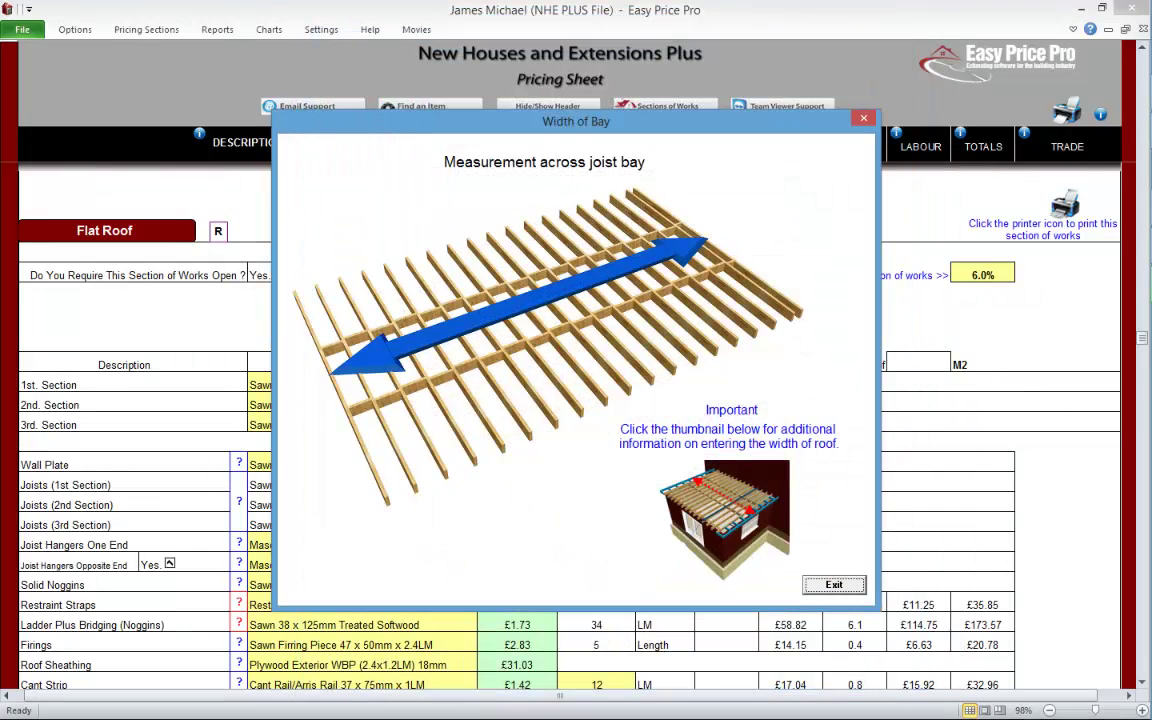
key("Escape")
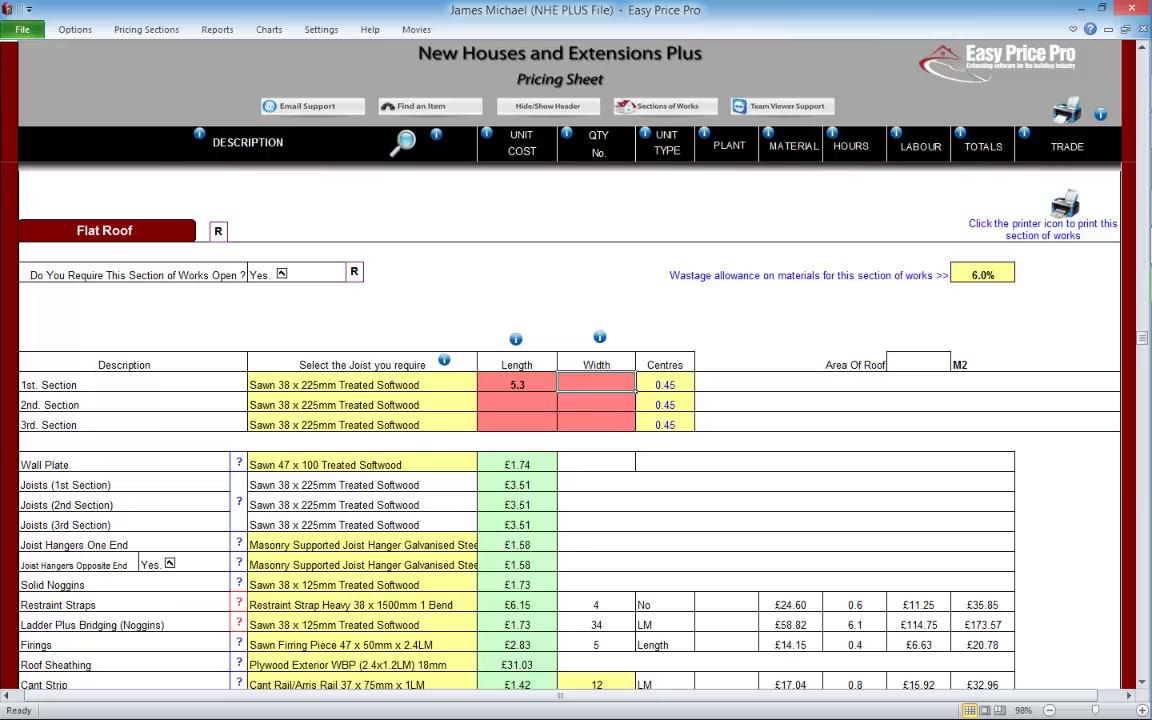
Step: Enter 6.6 as the 1st Section width, giving a 35 M2 roof area
type("6.6")
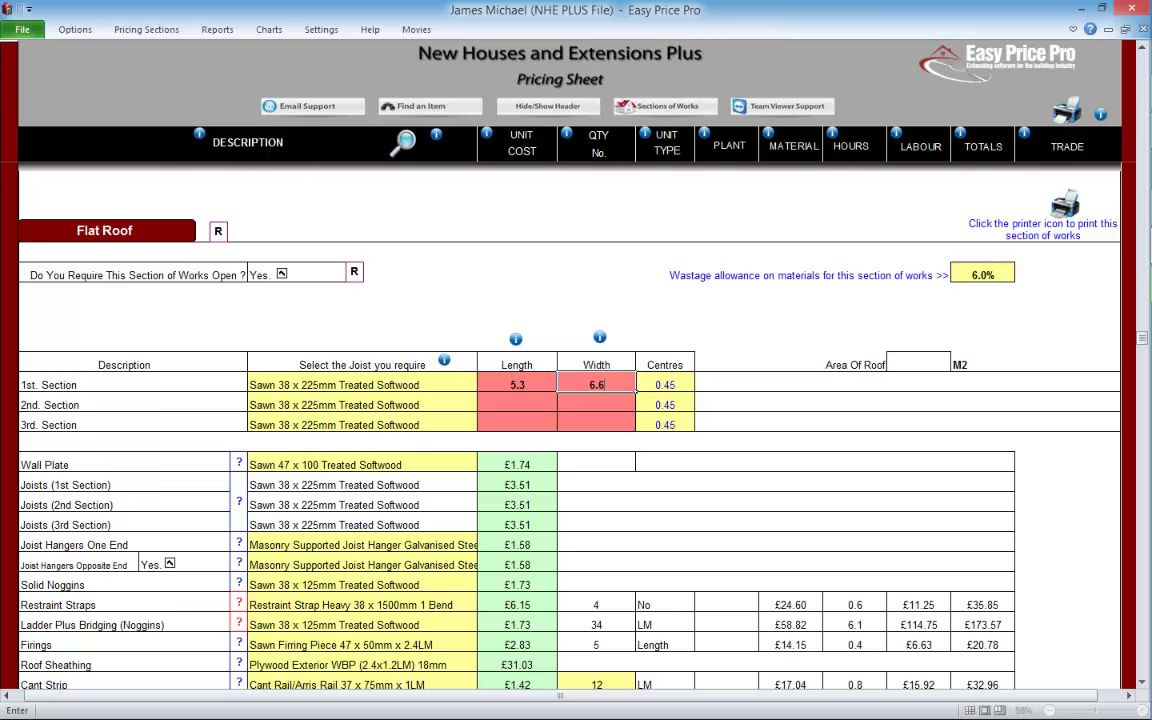
key("Return")
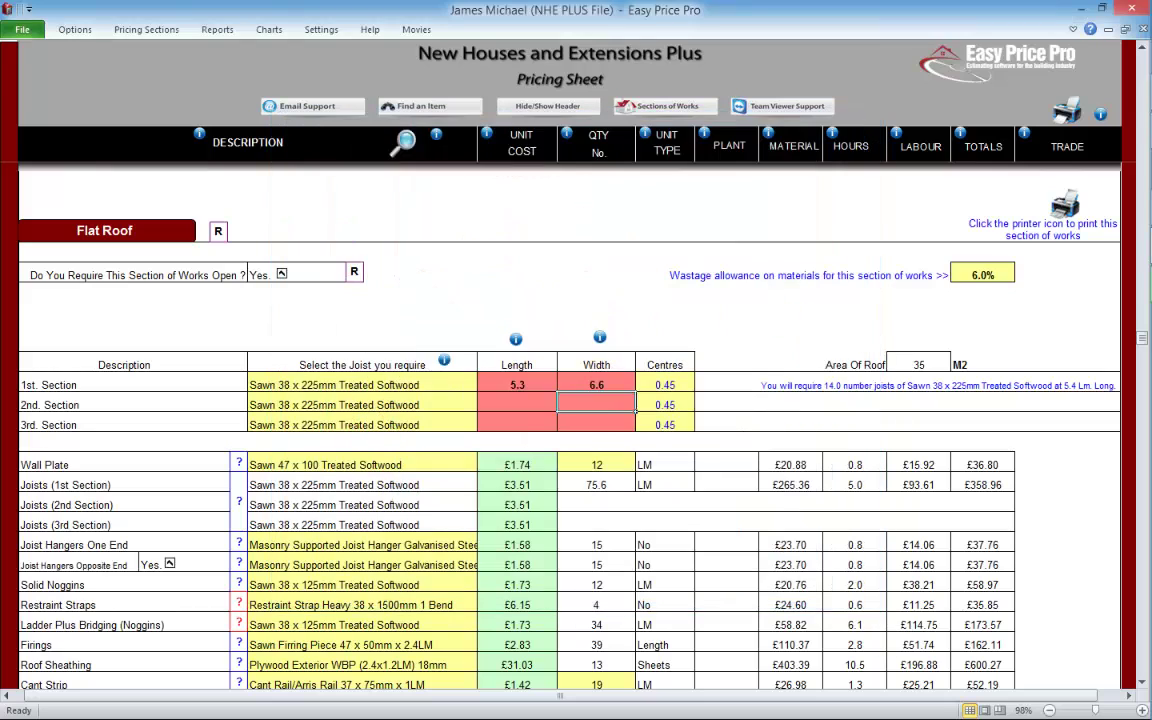
Step: Keep the current joist size and set the 1st Section joist centres to 0.40
left_click(362, 385)
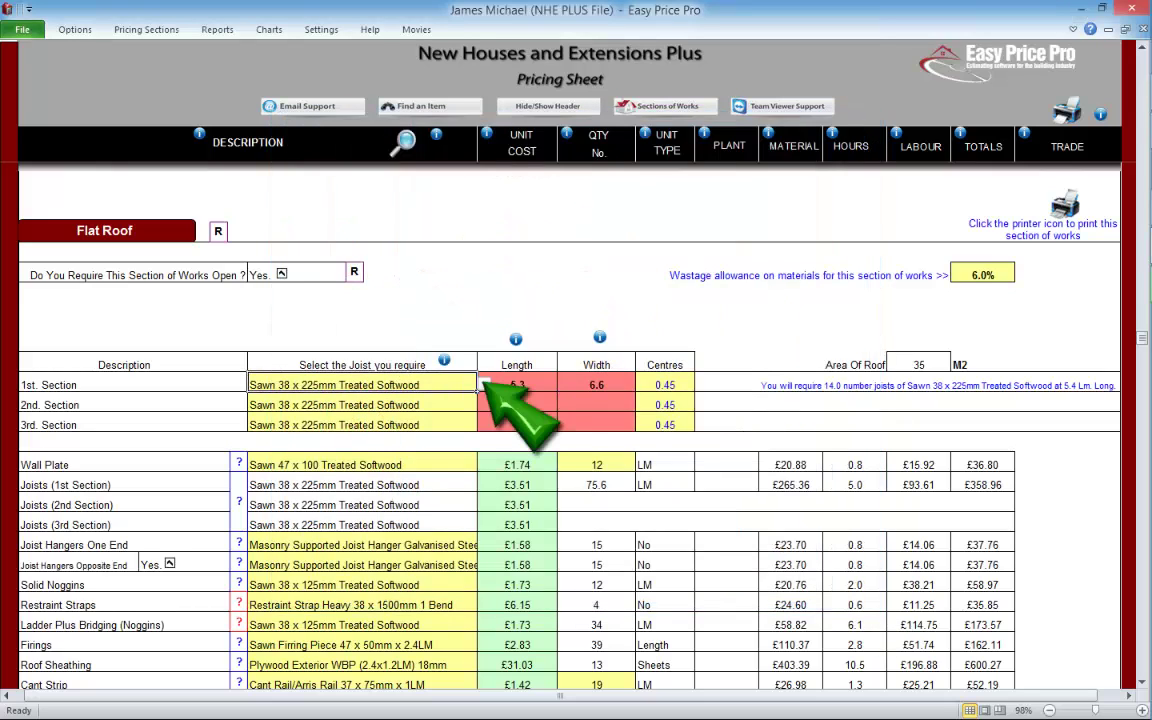
left_click(483, 385)
key("Escape")
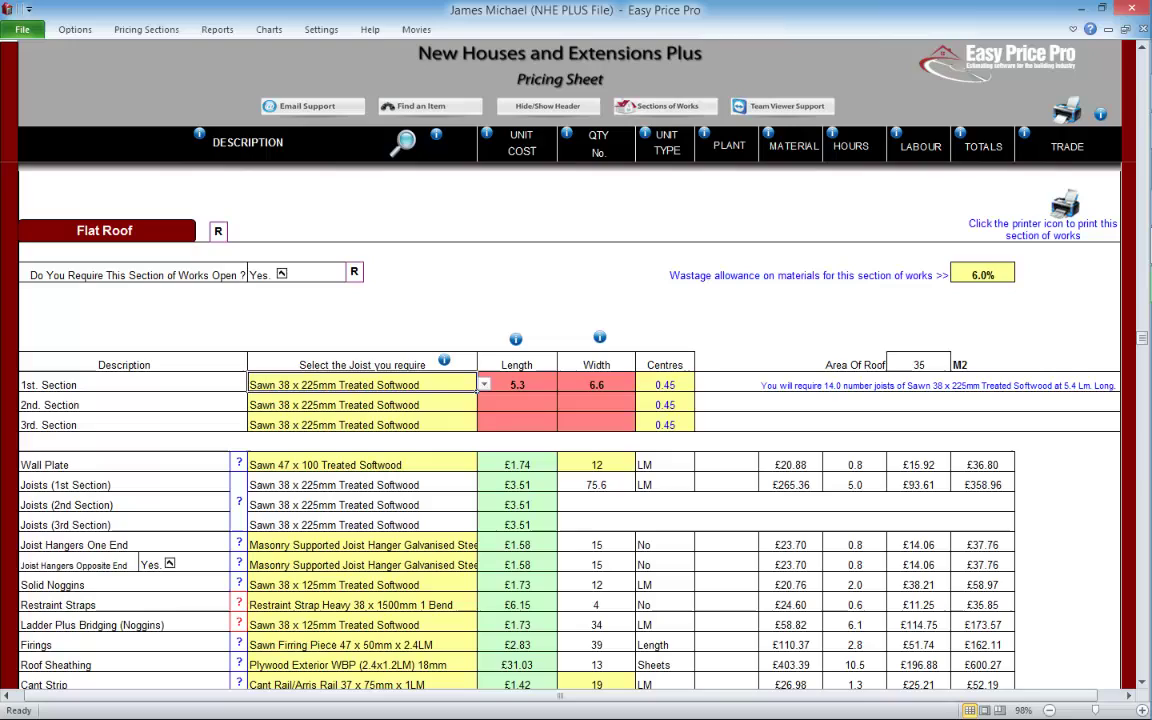
left_click(688, 385)
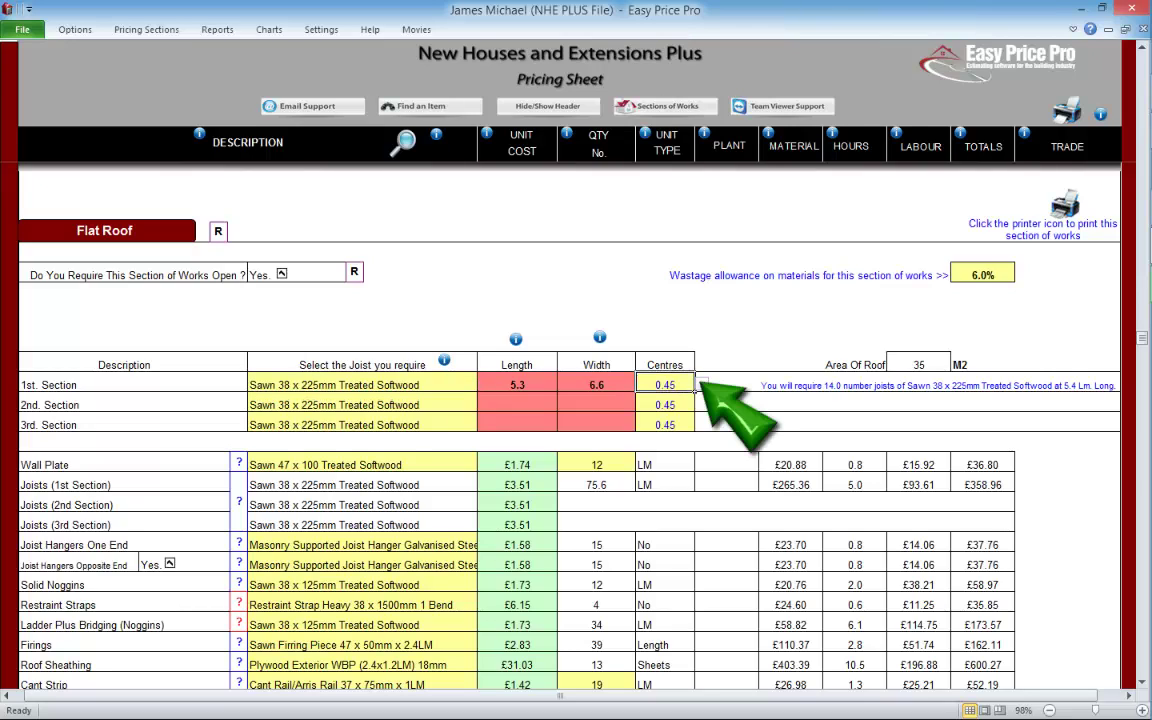
left_click(702, 385)
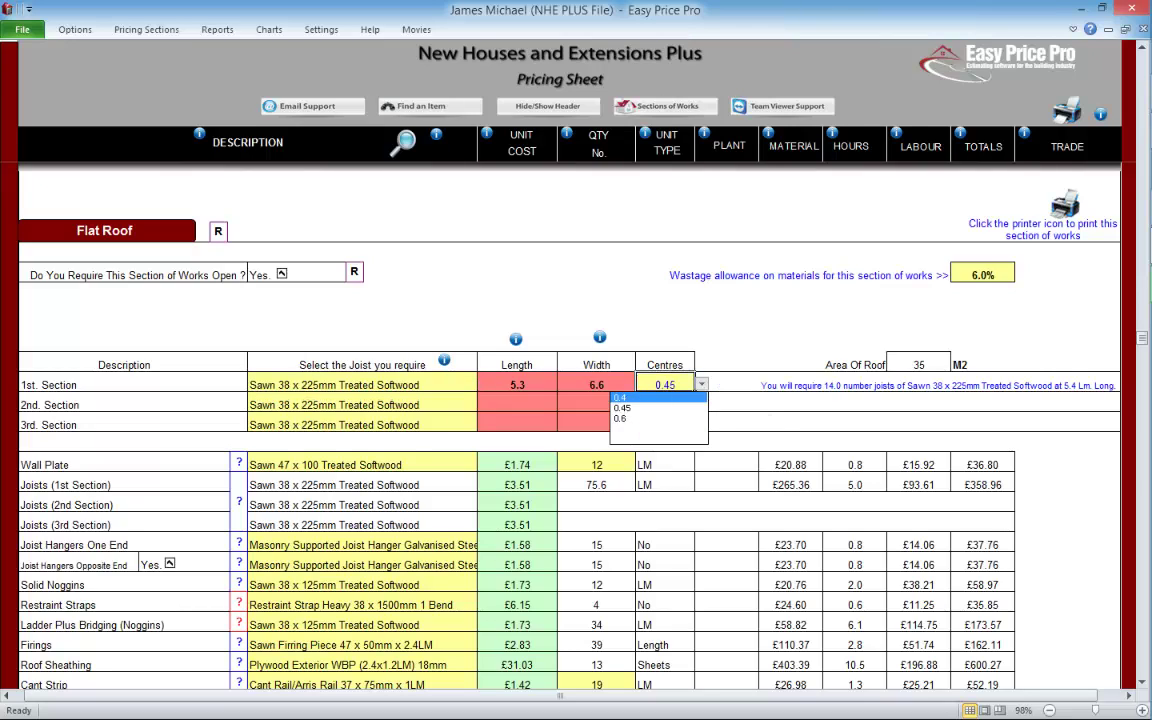
left_click(690, 399)
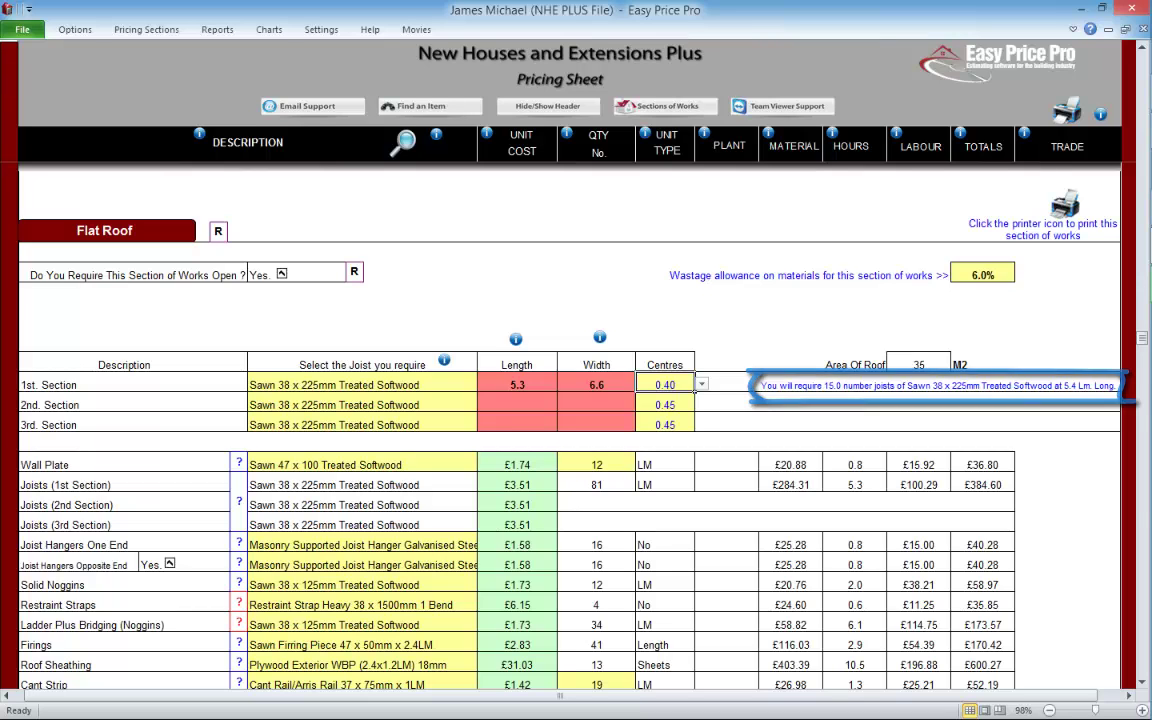
Step: Scroll to the Flat Roof items and view the Wall Plate explanation (width × 2 per section)
scroll(1143, 683, "down", 6)
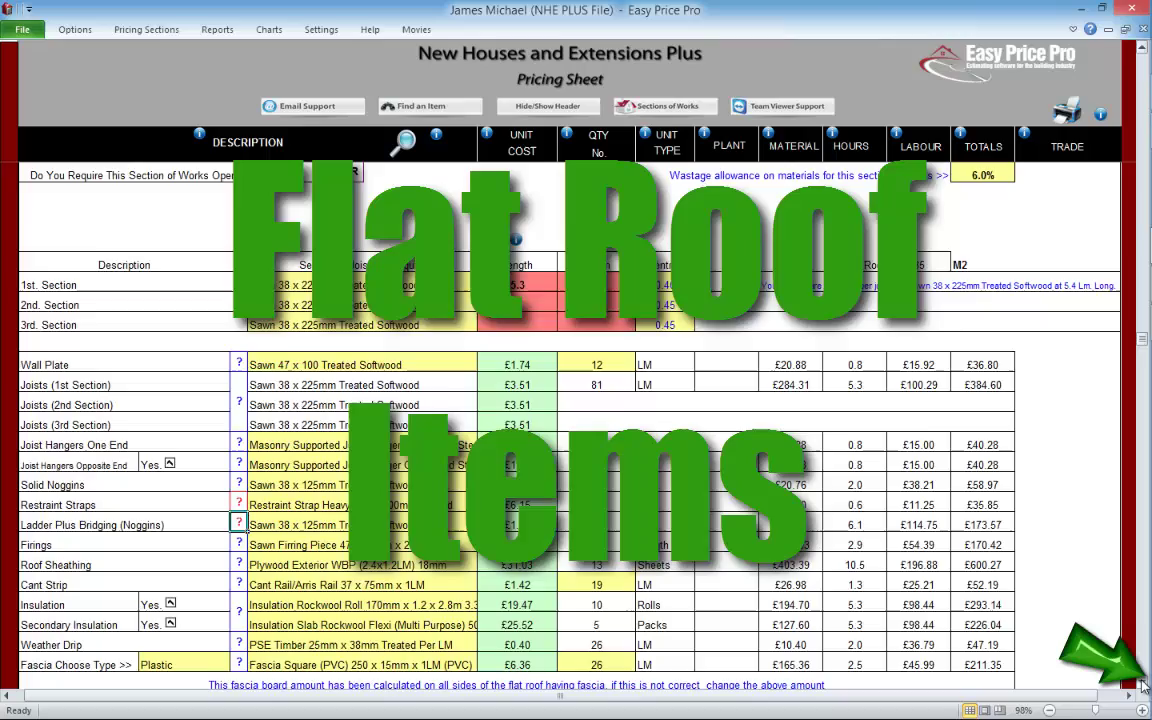
scroll(1143, 683, "down", 3)
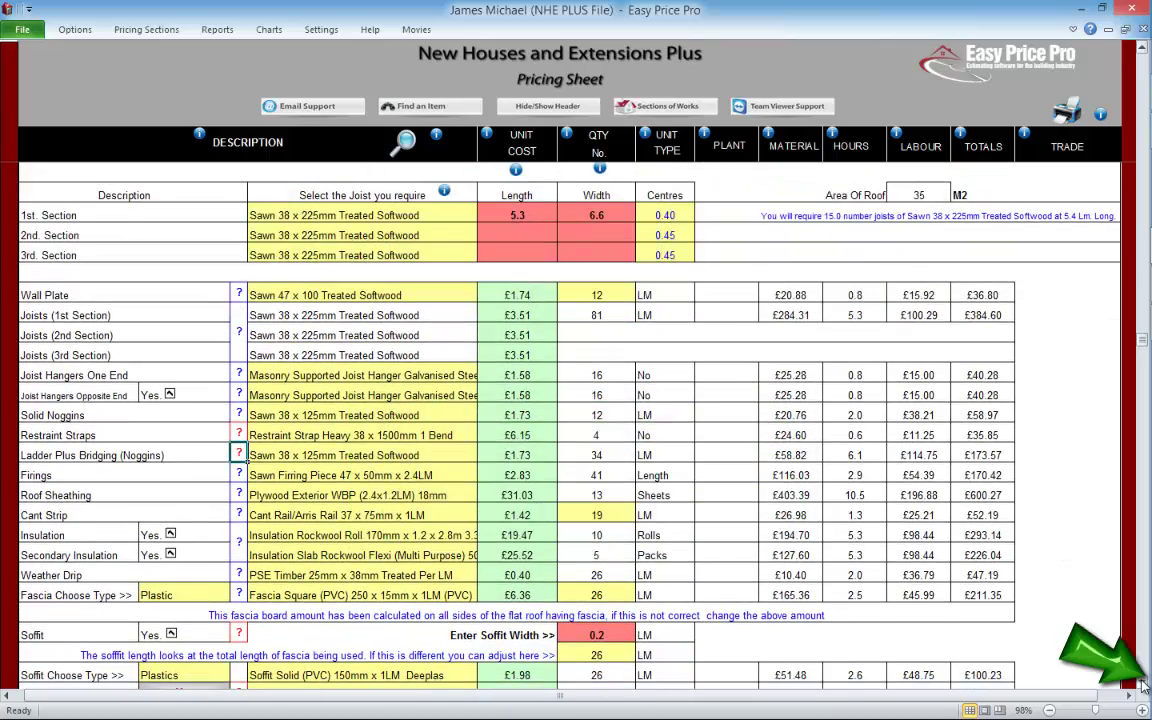
scroll(1143, 683, "down", 3)
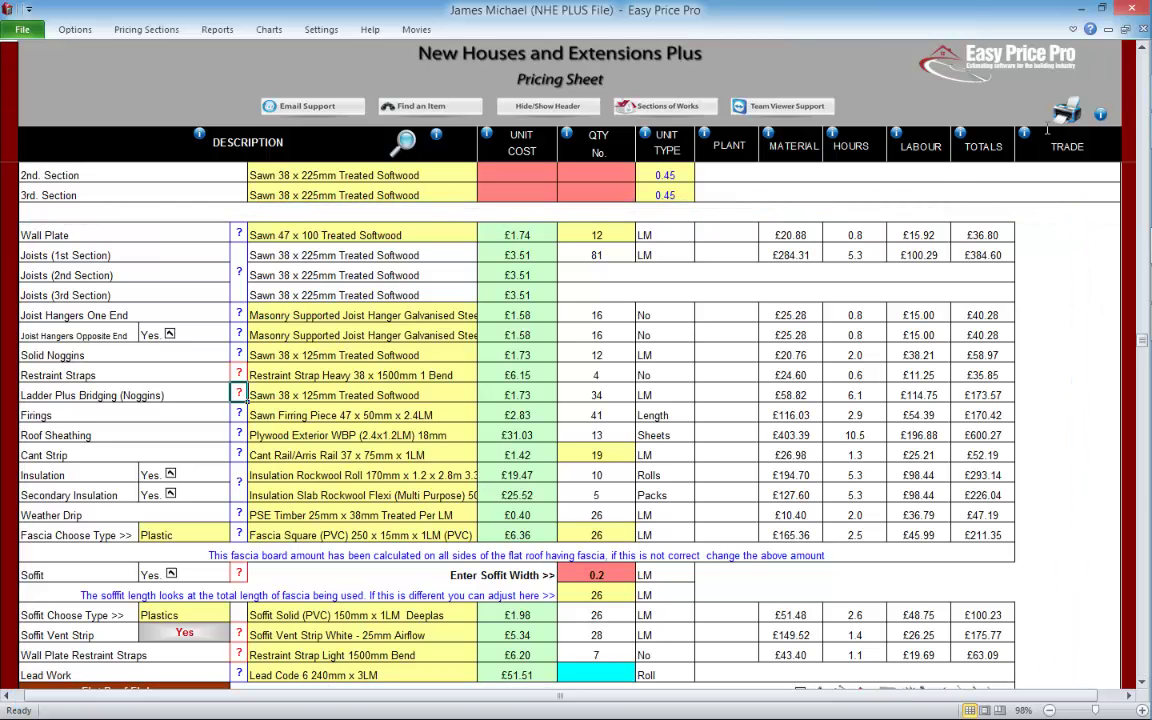
left_click(241, 233)
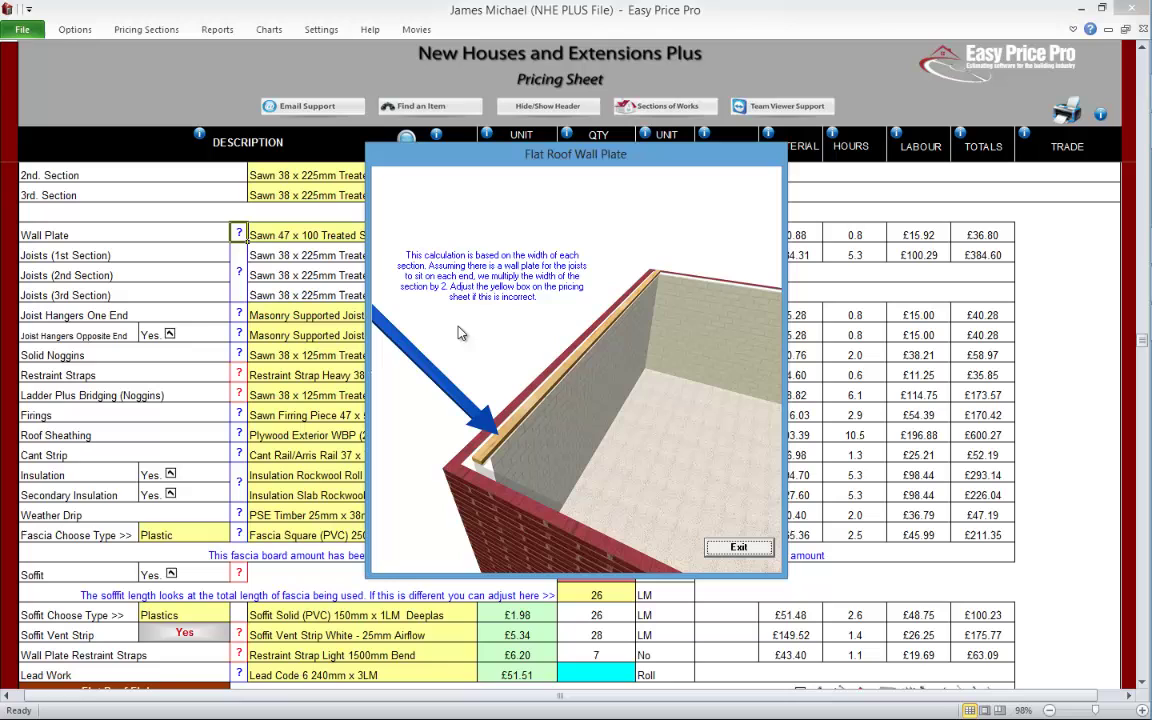
Step: Close the Wall Plate help and set the Wall Plate quantity to 6 LM
left_click(740, 547)
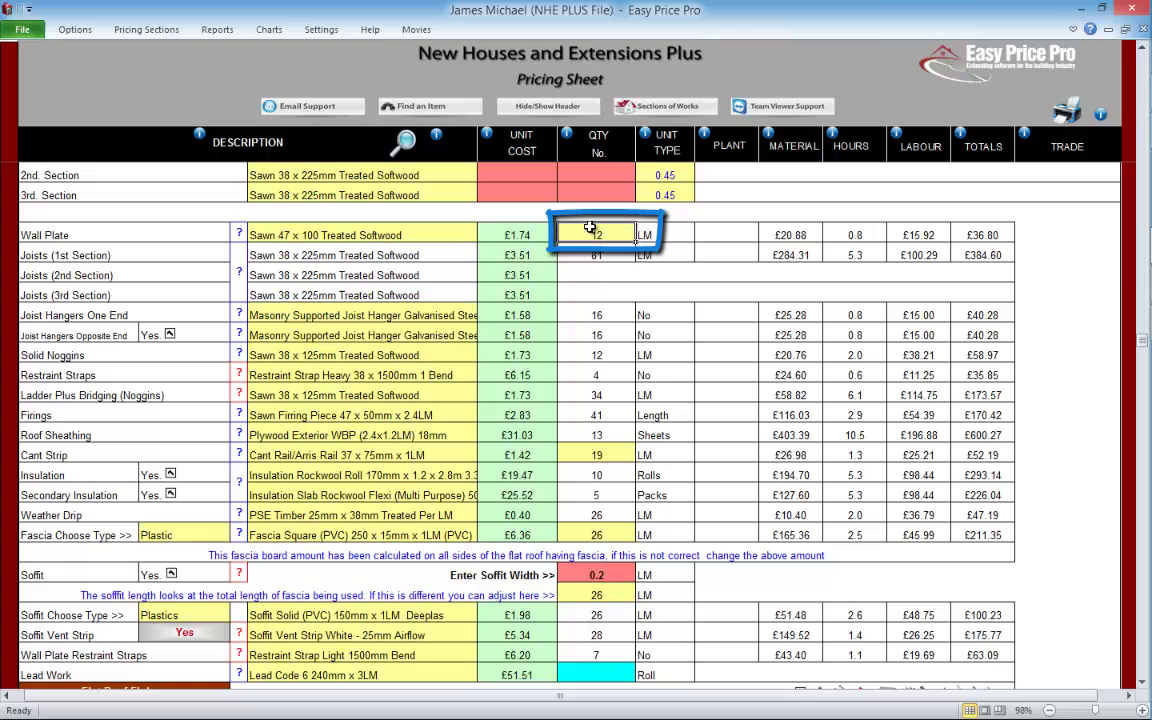
type("6")
key("Return")
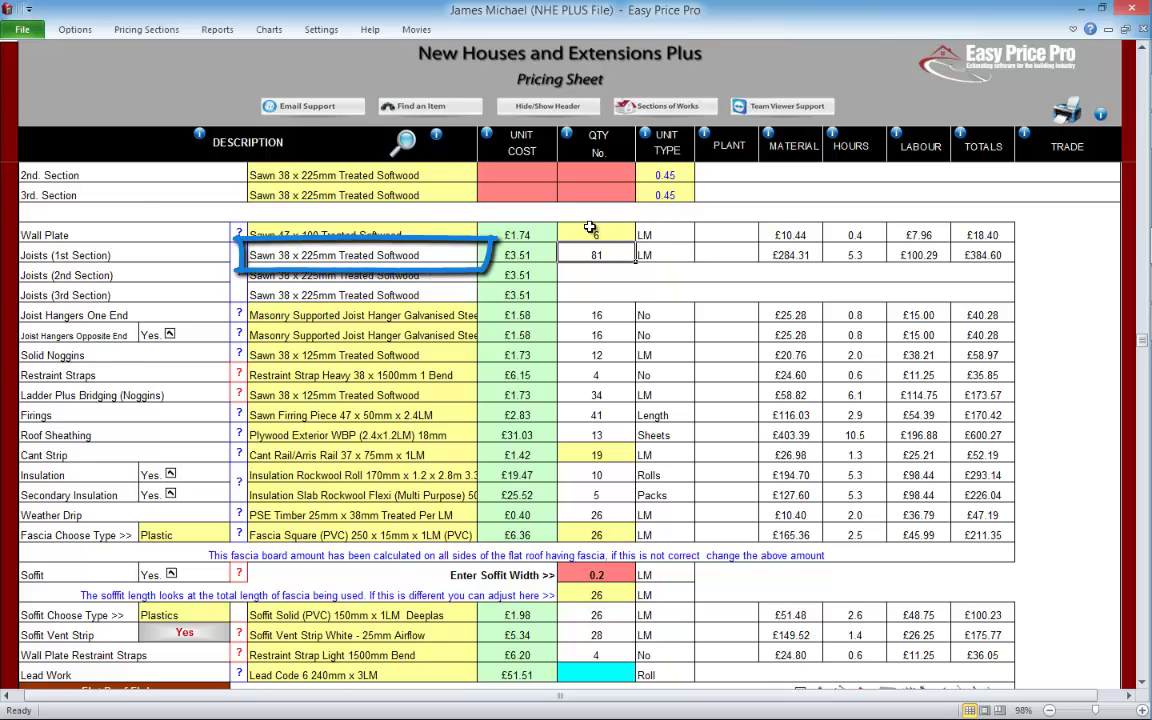
Step: Review the 1st Section joist size options and the Joist Hangers illustration without changing anything
scroll(590, 228, "up", 1)
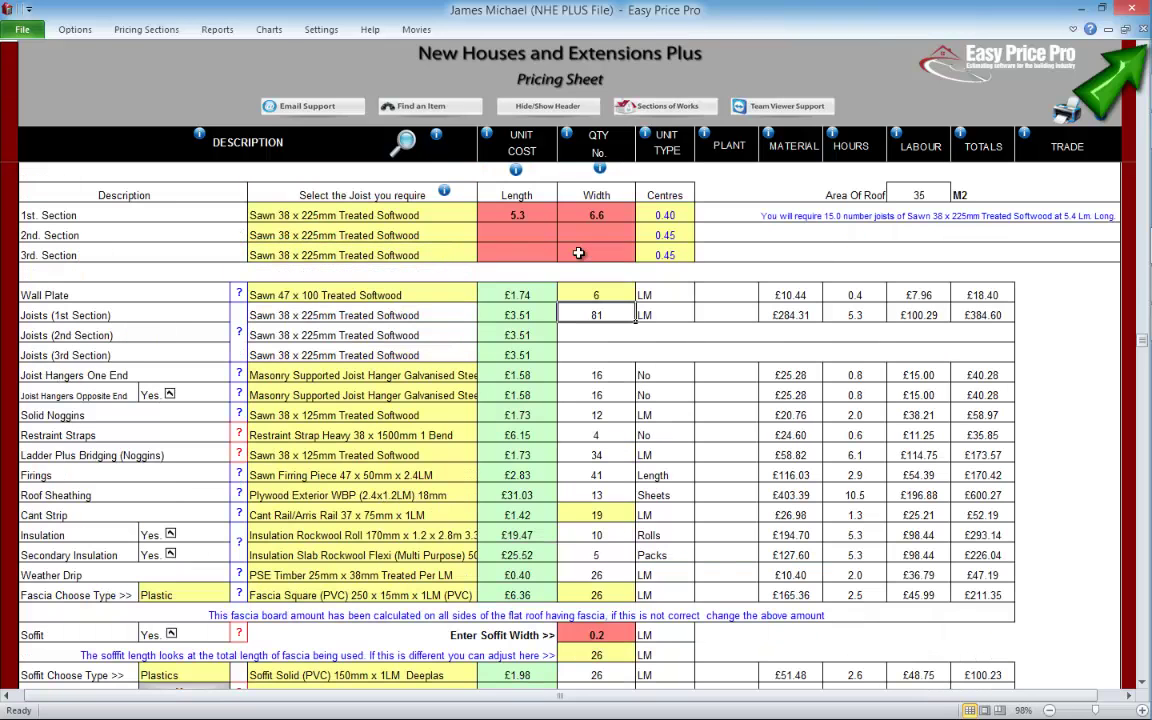
left_click(463, 220)
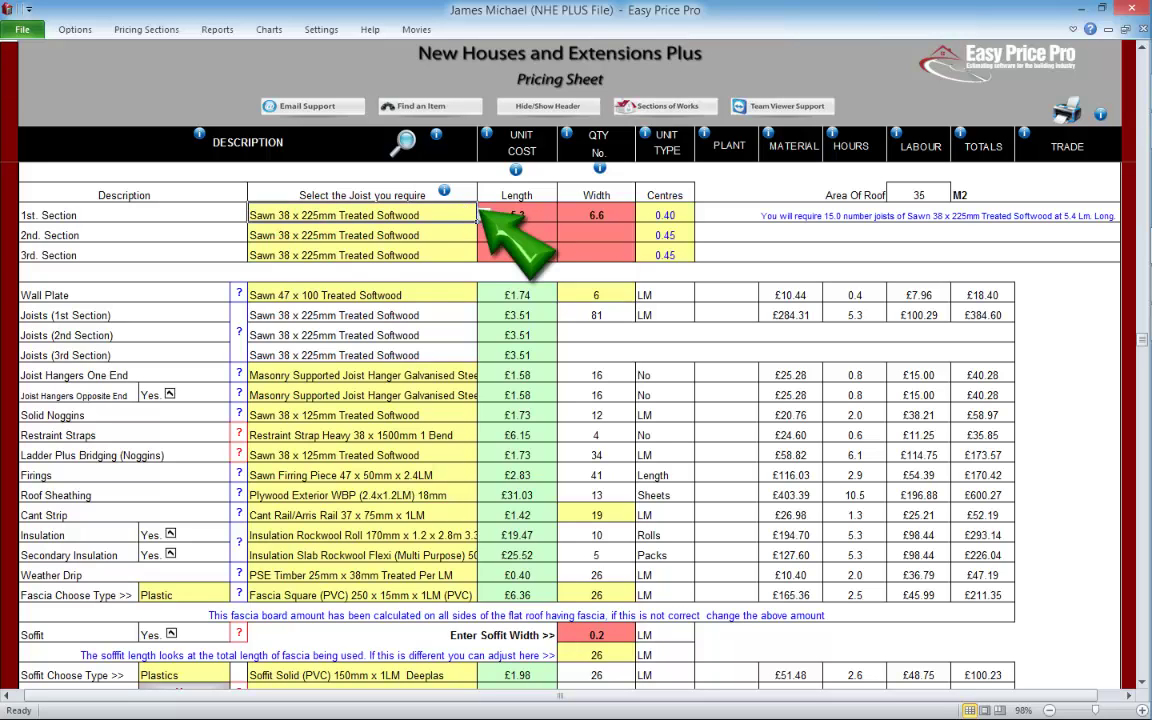
left_click(484, 215)
left_click(484, 215)
scroll(560, 400, "down", 1)
left_click(241, 314)
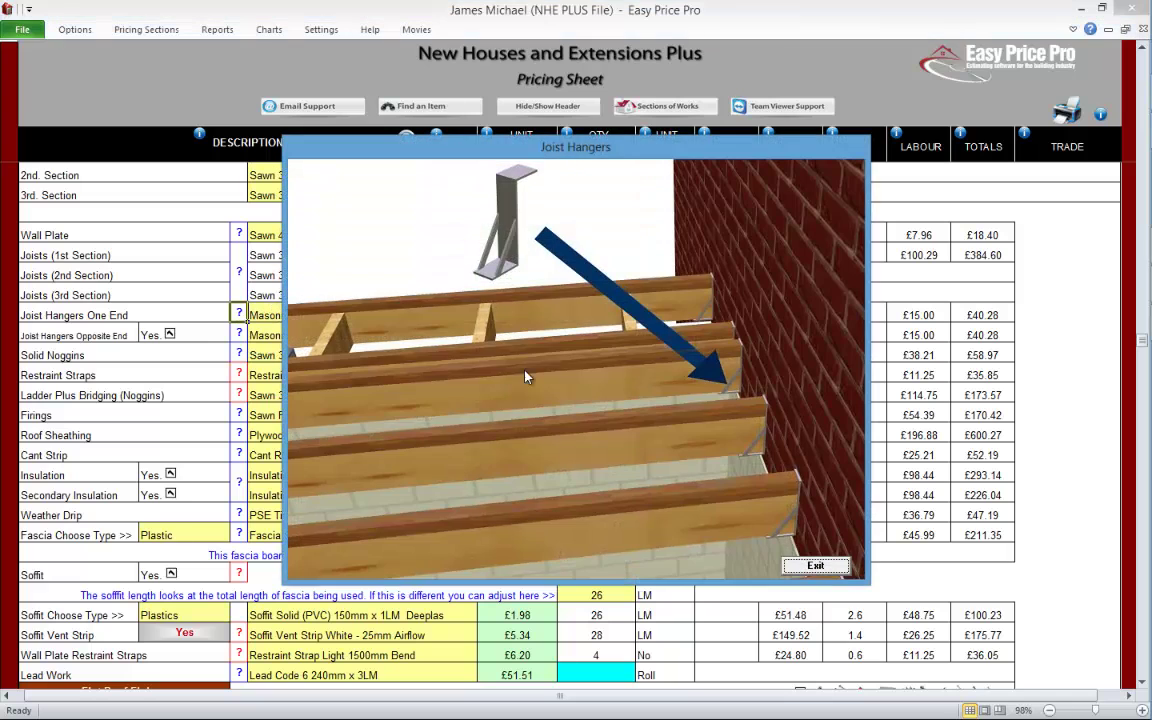
left_click(816, 565)
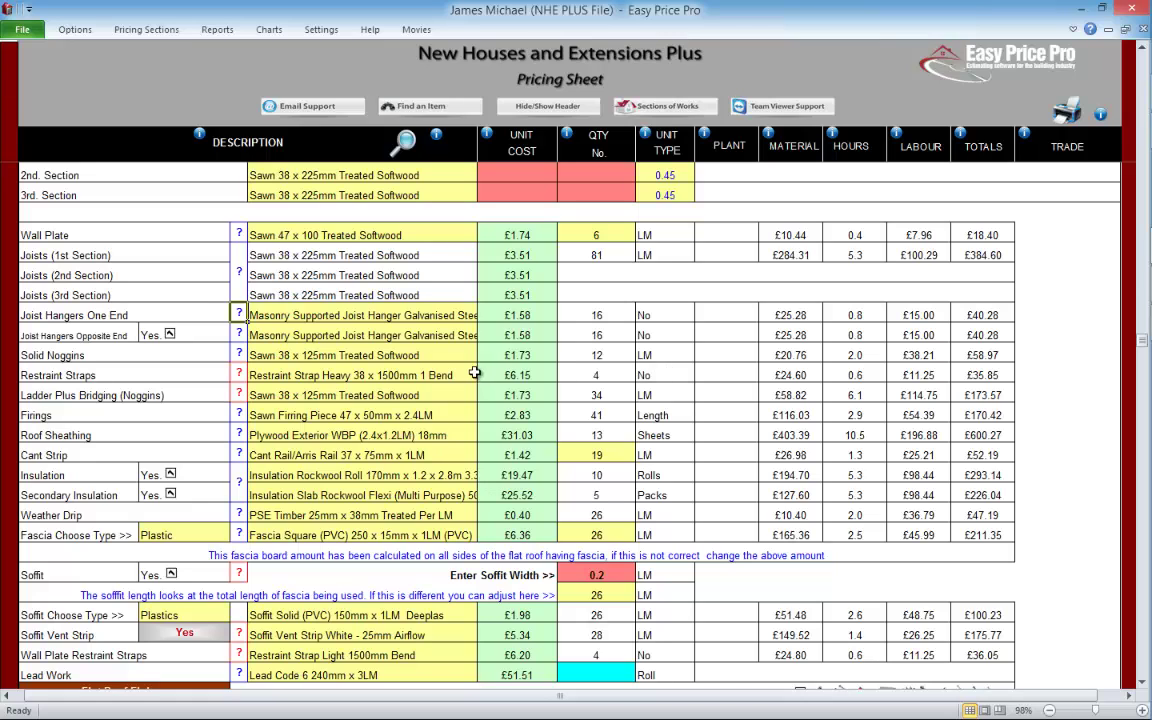
Step: Set Joist Hangers Opposite End to No, clearing that row's quantity and costs
left_click(485, 336)
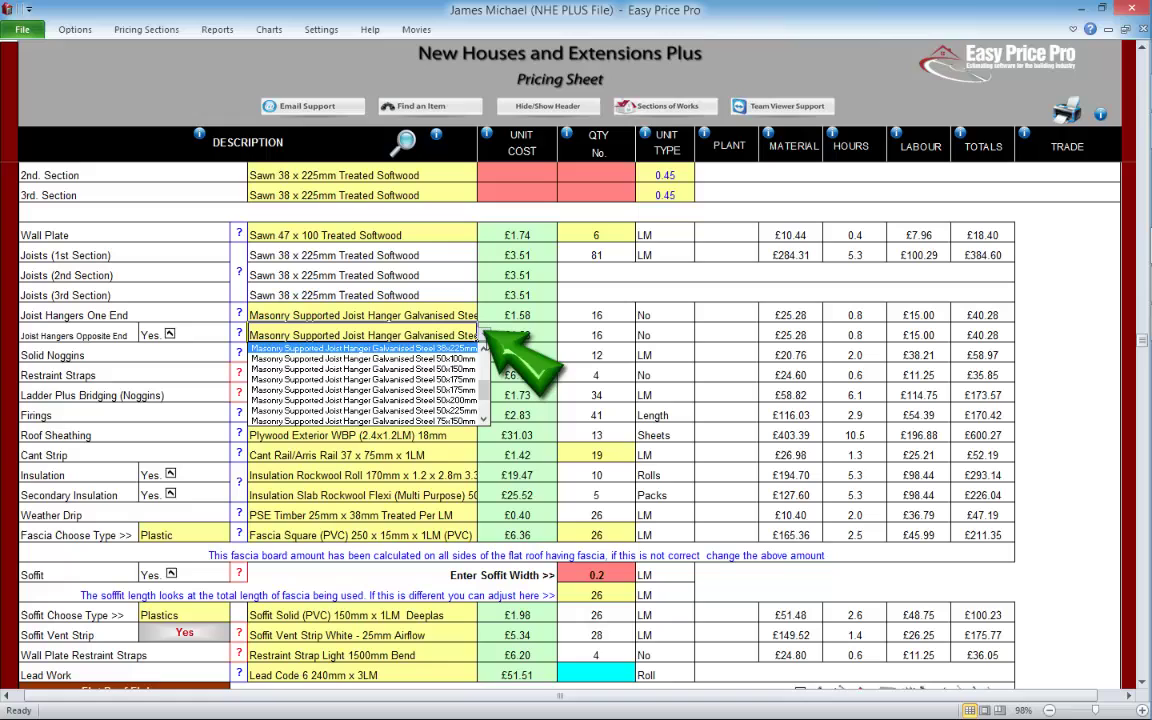
left_click(485, 336)
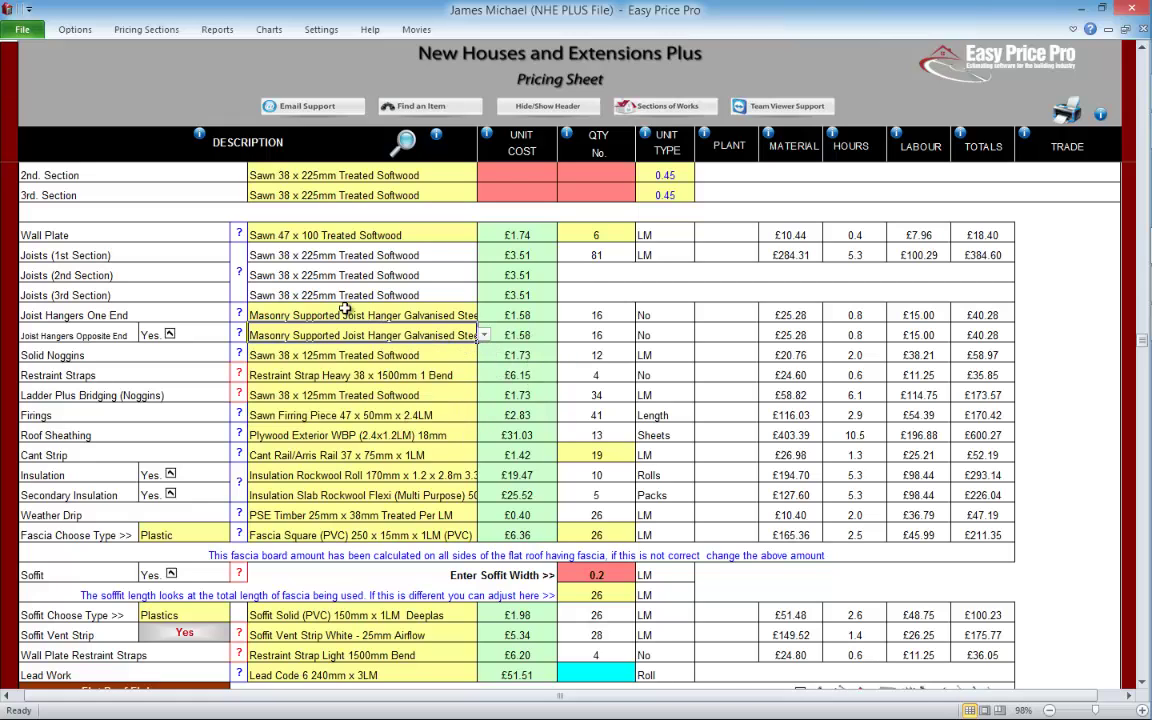
left_click(170, 336)
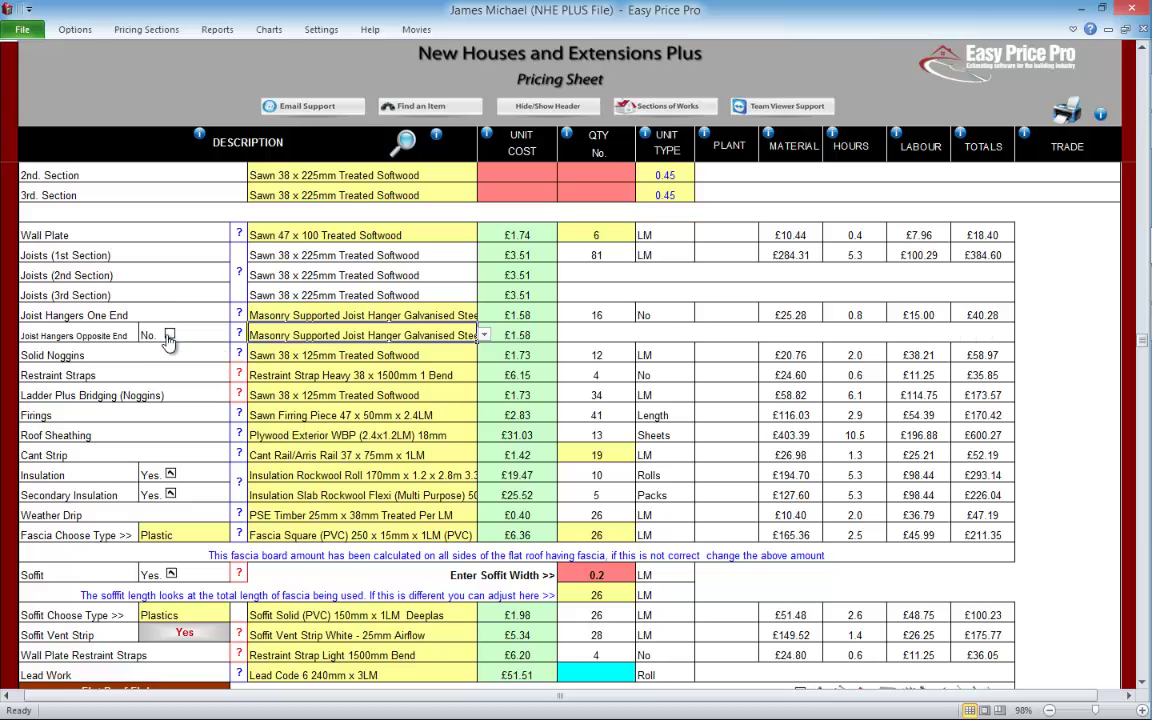
Step: View the Solid Bridging picture, then re-enter restraint strap maximum centres, keeping 2 LM and 4 straps
left_click(238, 353)
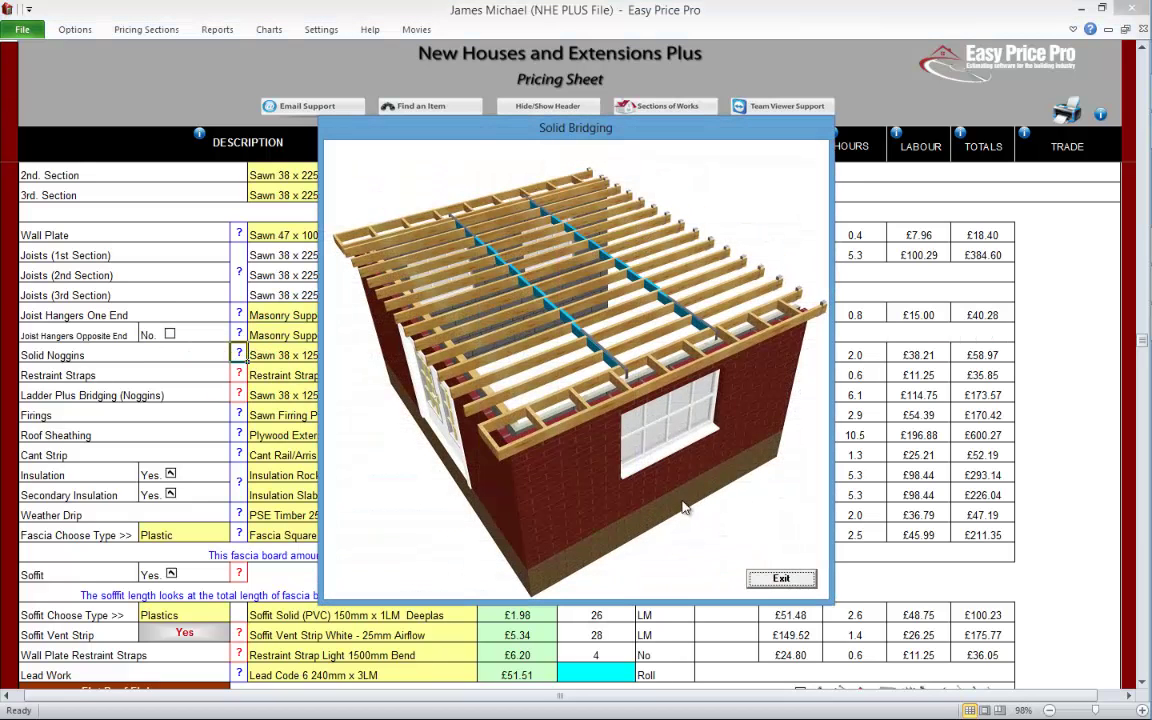
left_click(782, 578)
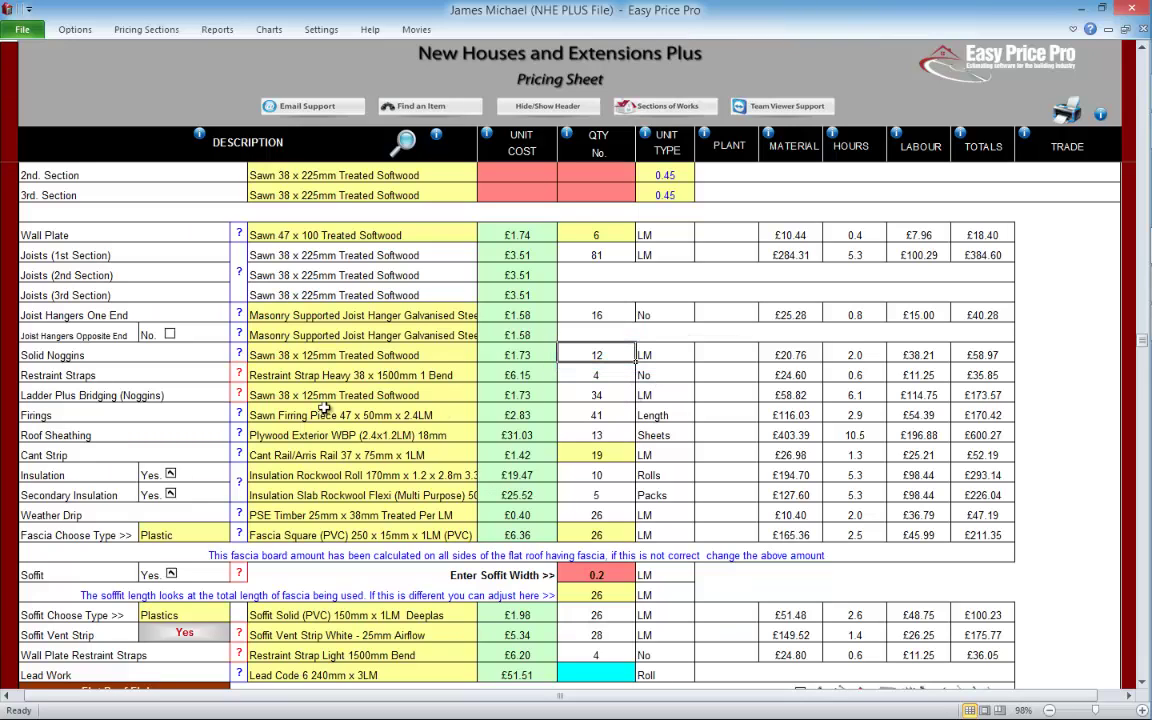
left_click(239, 373)
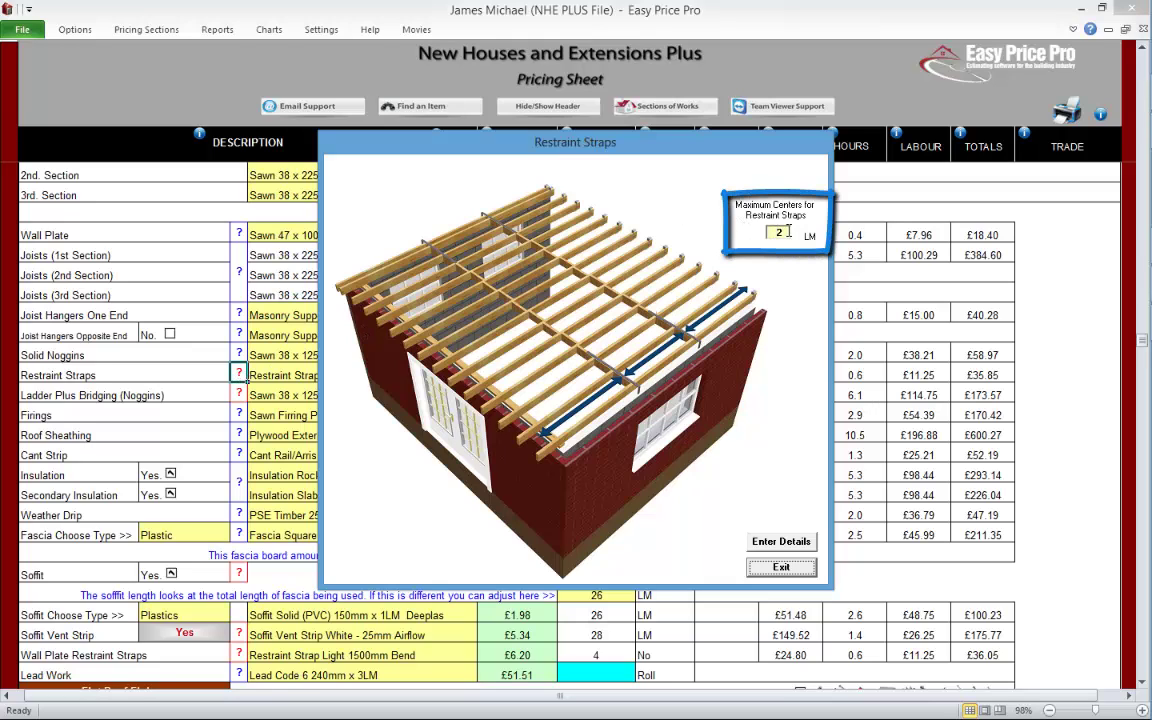
left_click_drag(787, 232, 772, 231)
type("3")
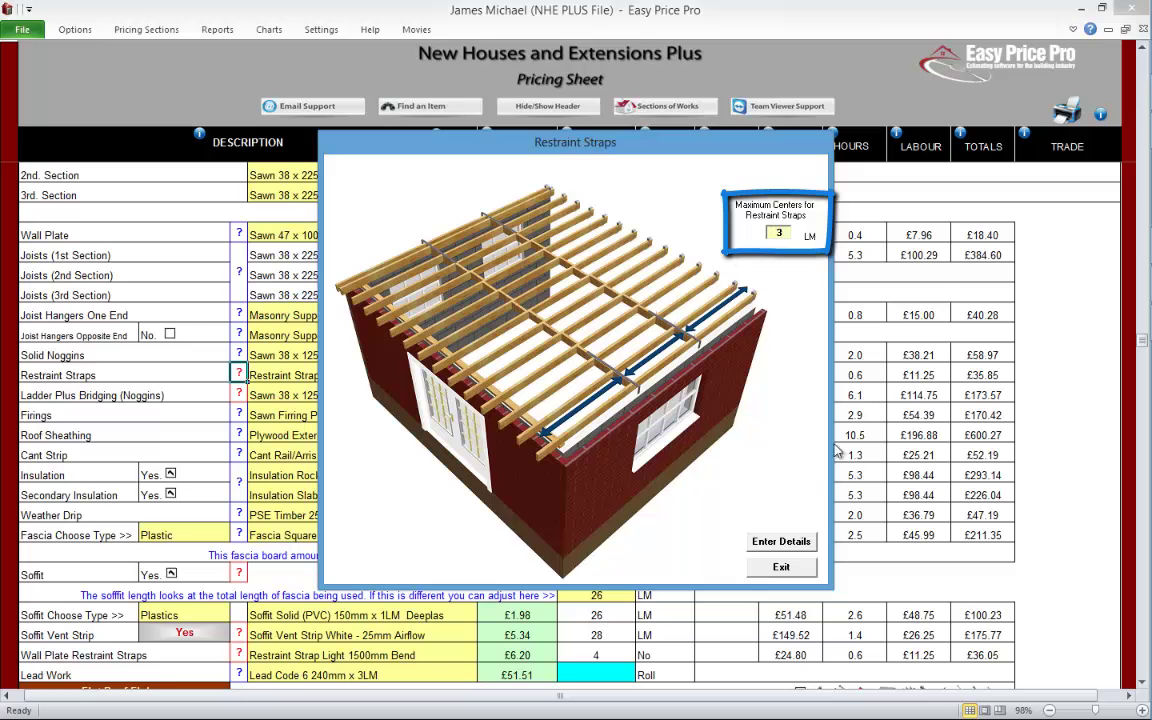
left_click(797, 541)
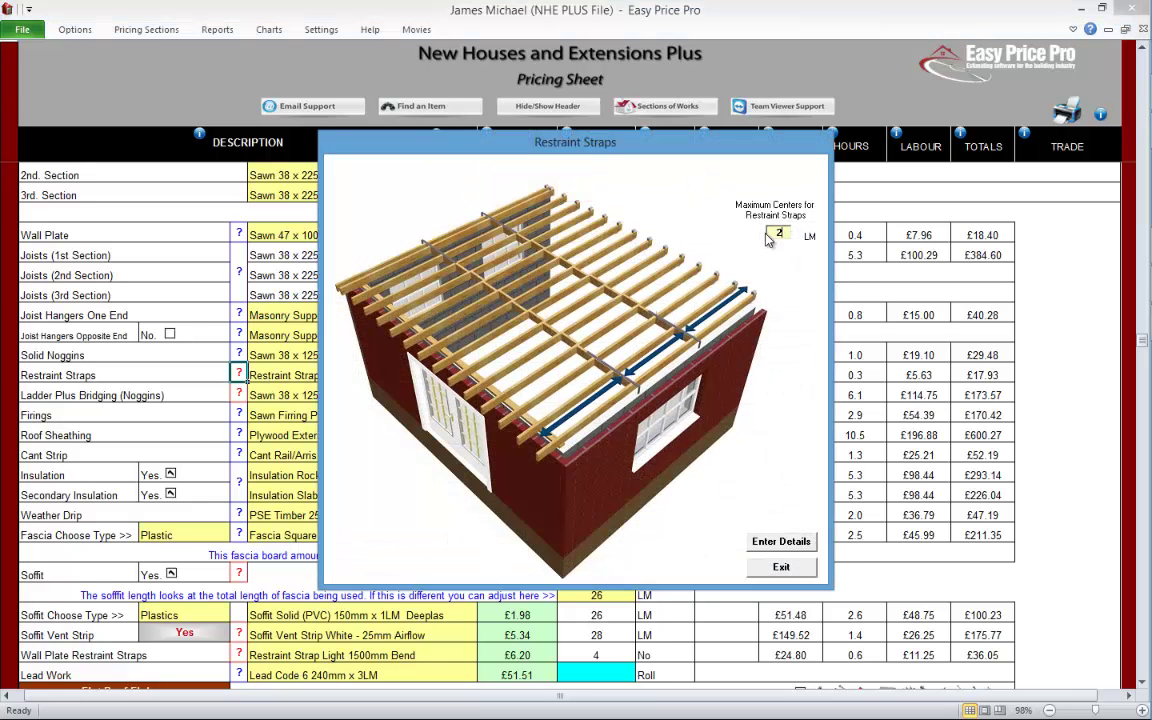
left_click(784, 542)
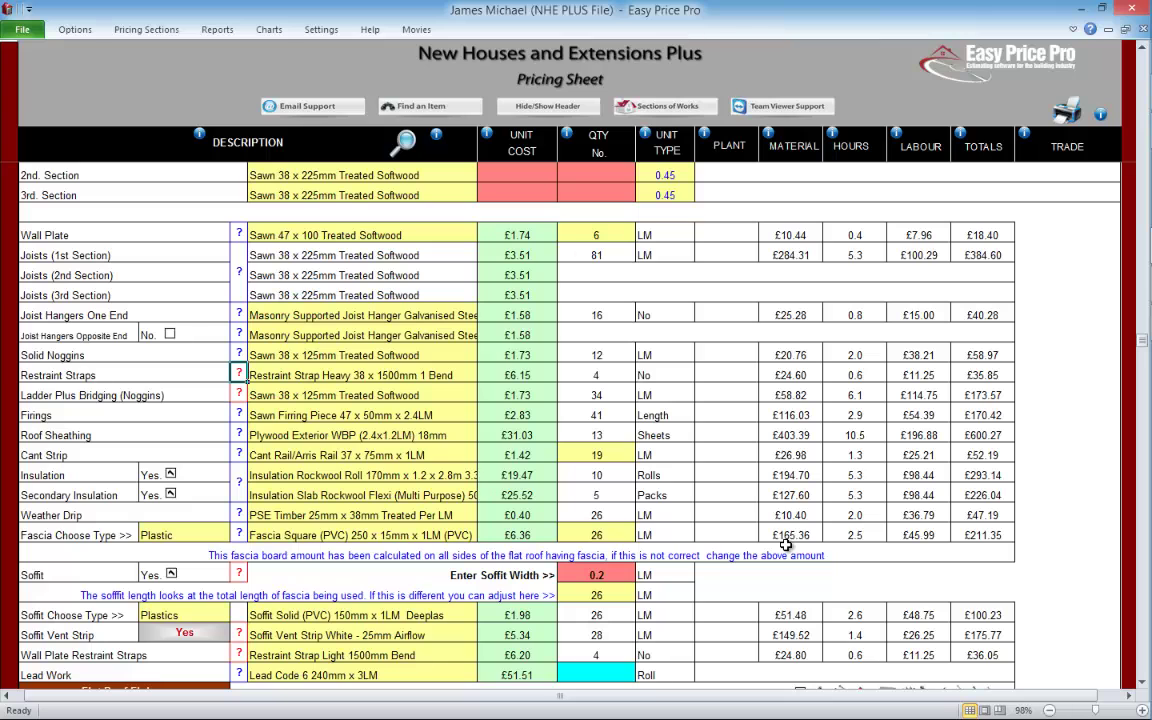
Step: Set both ladder bridging spacing values to 0.4, cutting the noggins to 30 LM
left_click(240, 394)
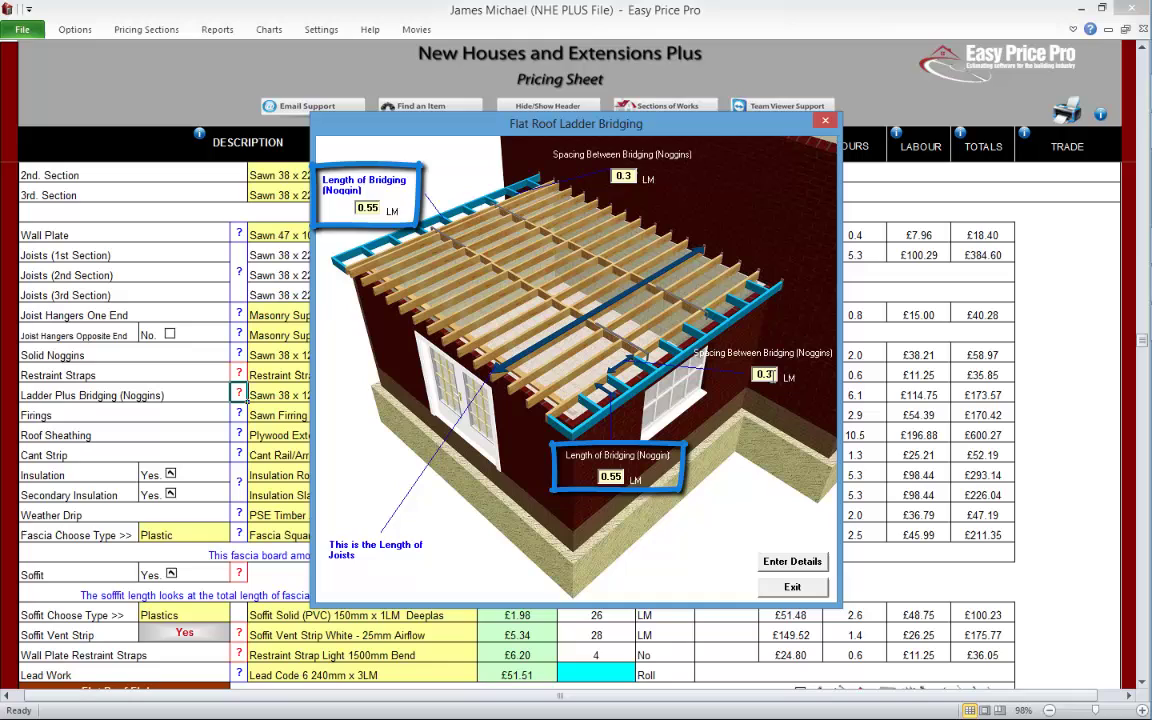
double_click(775, 374)
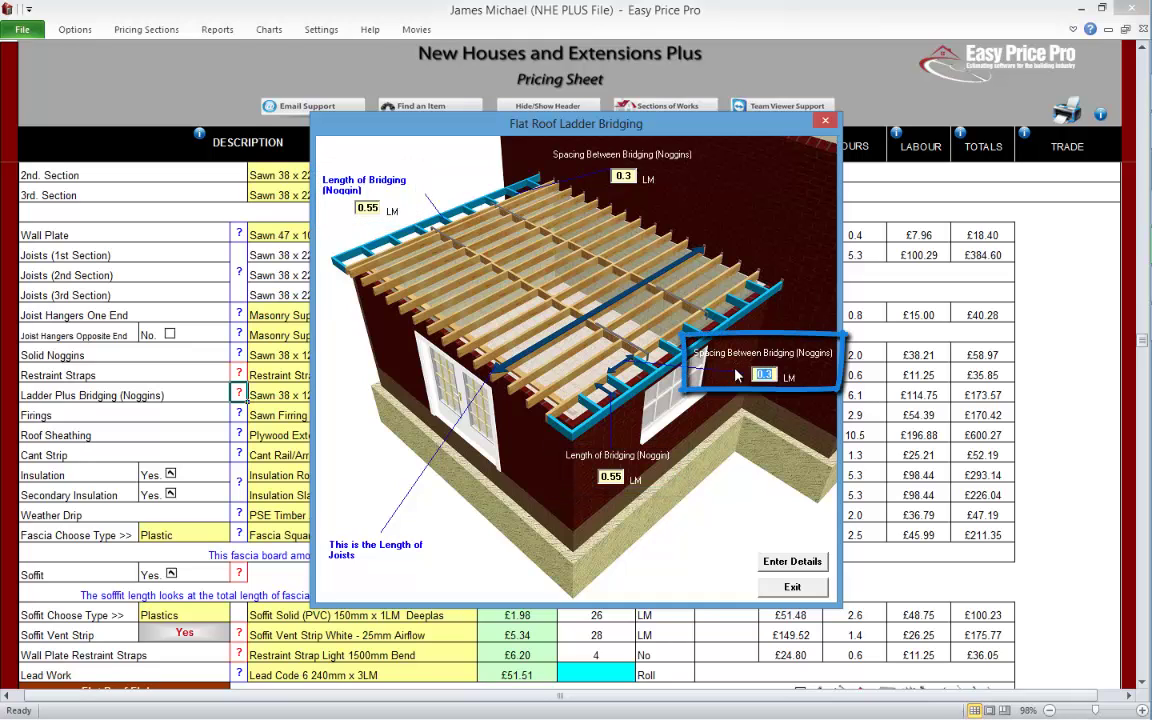
type("0.4")
double_click(597, 175)
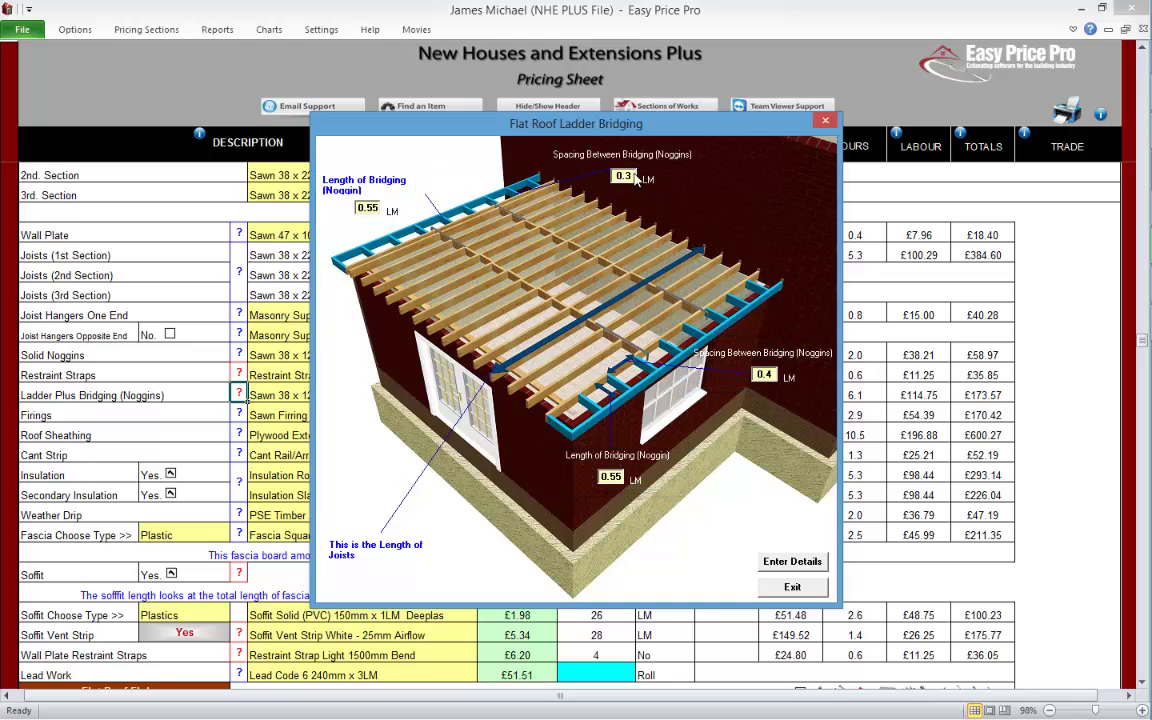
type("0.4")
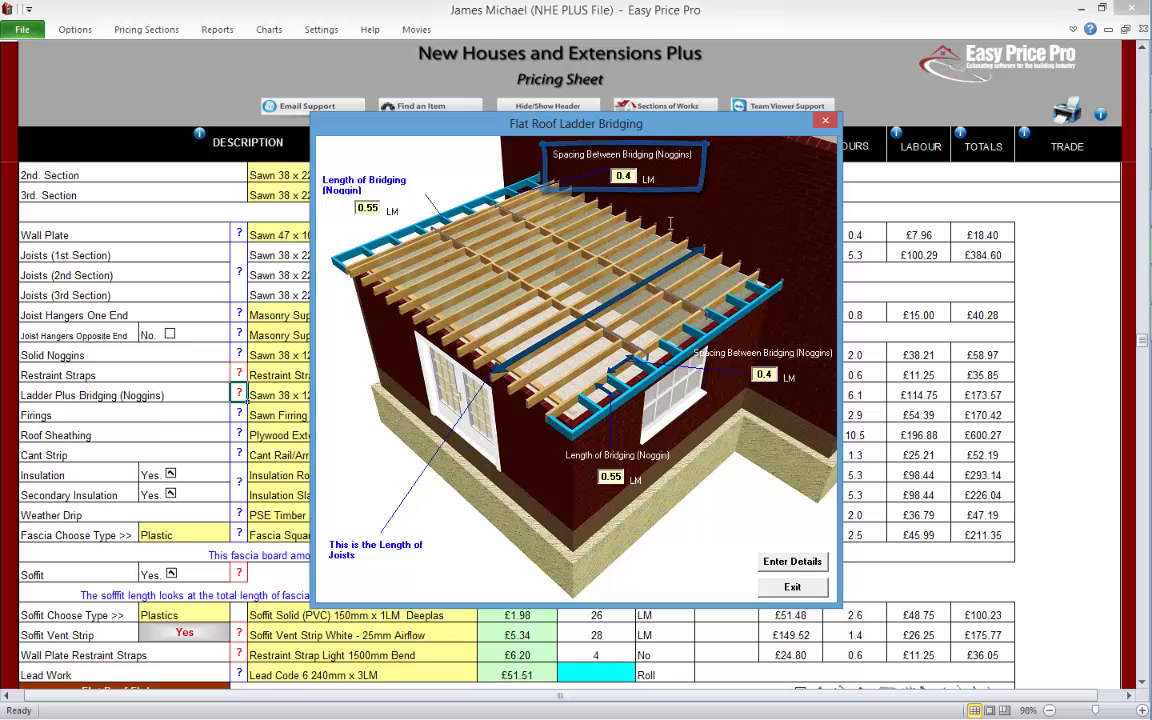
left_click(792, 561)
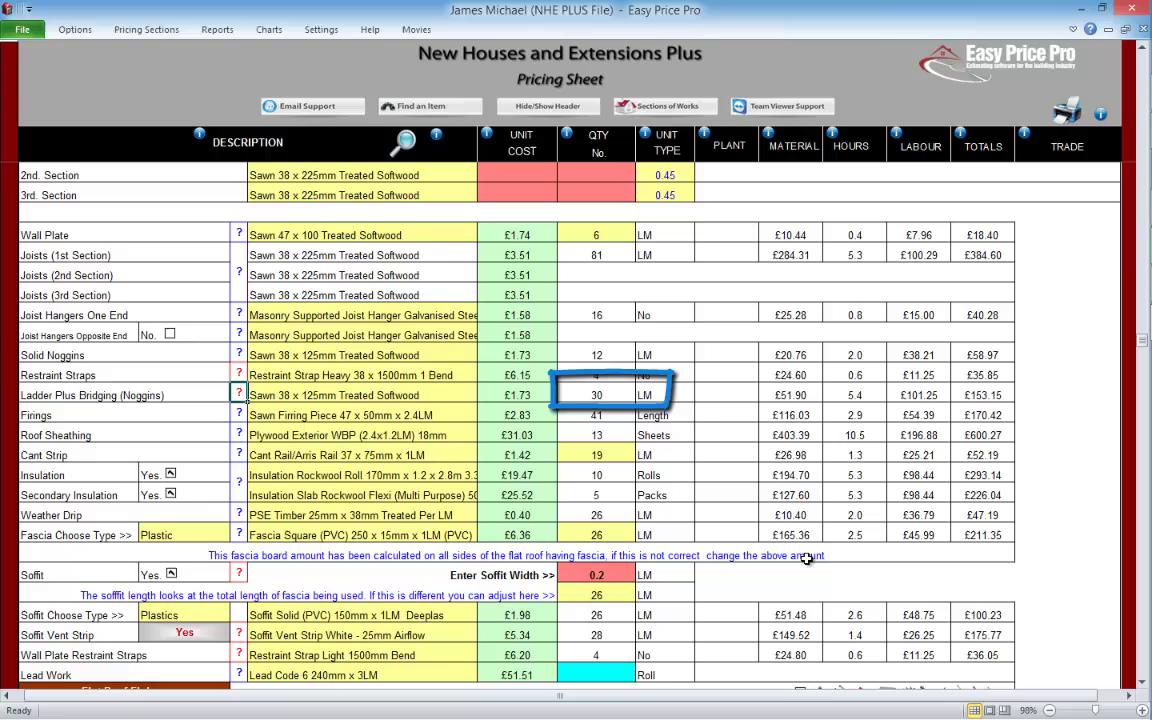
Step: View and close the firrings, roof sheathing, cant strip and insulation illustrations
left_click(240, 414)
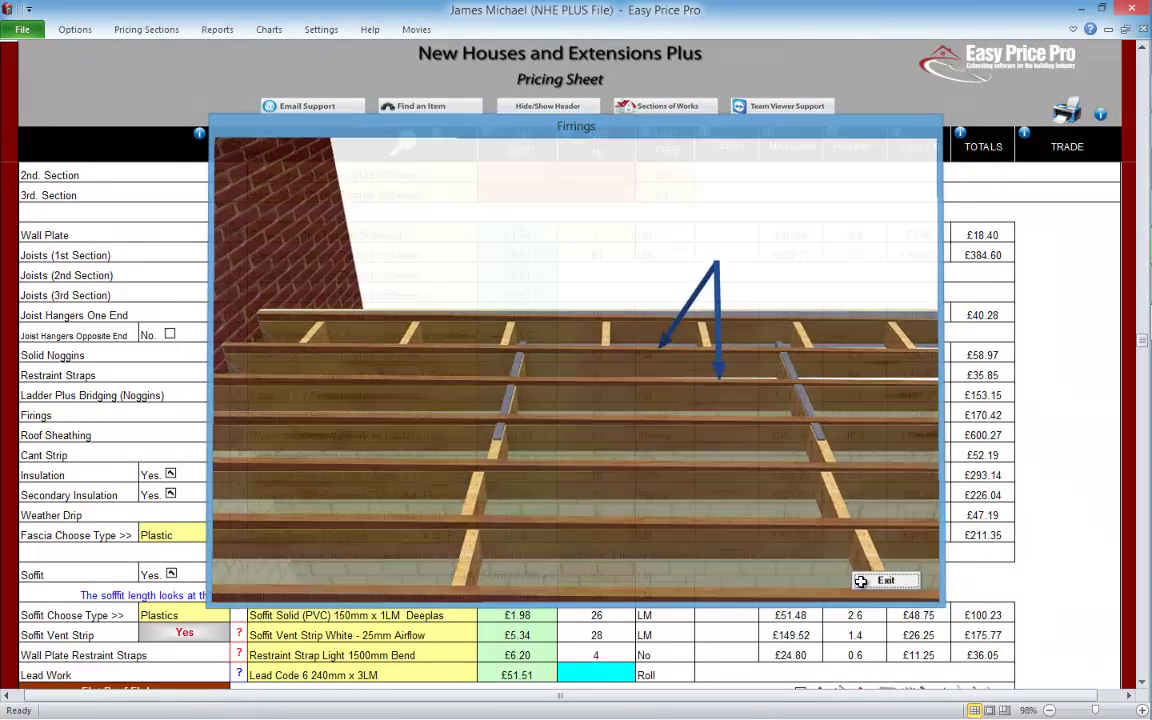
left_click(860, 581)
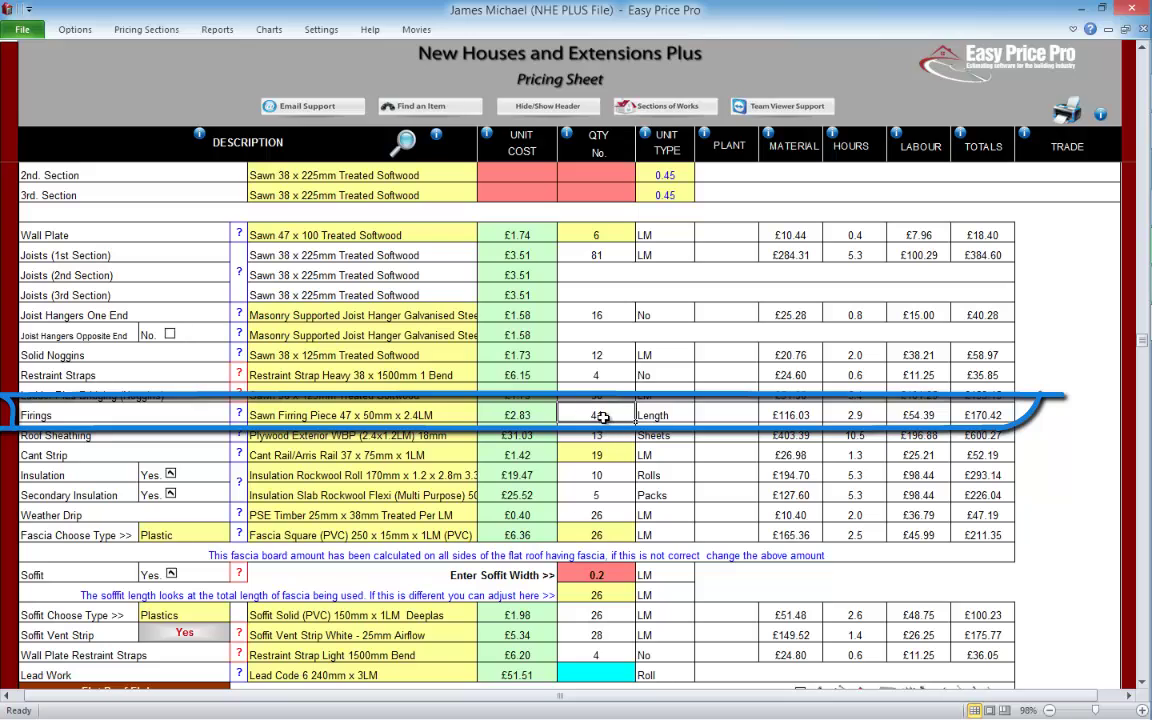
left_click(238, 432)
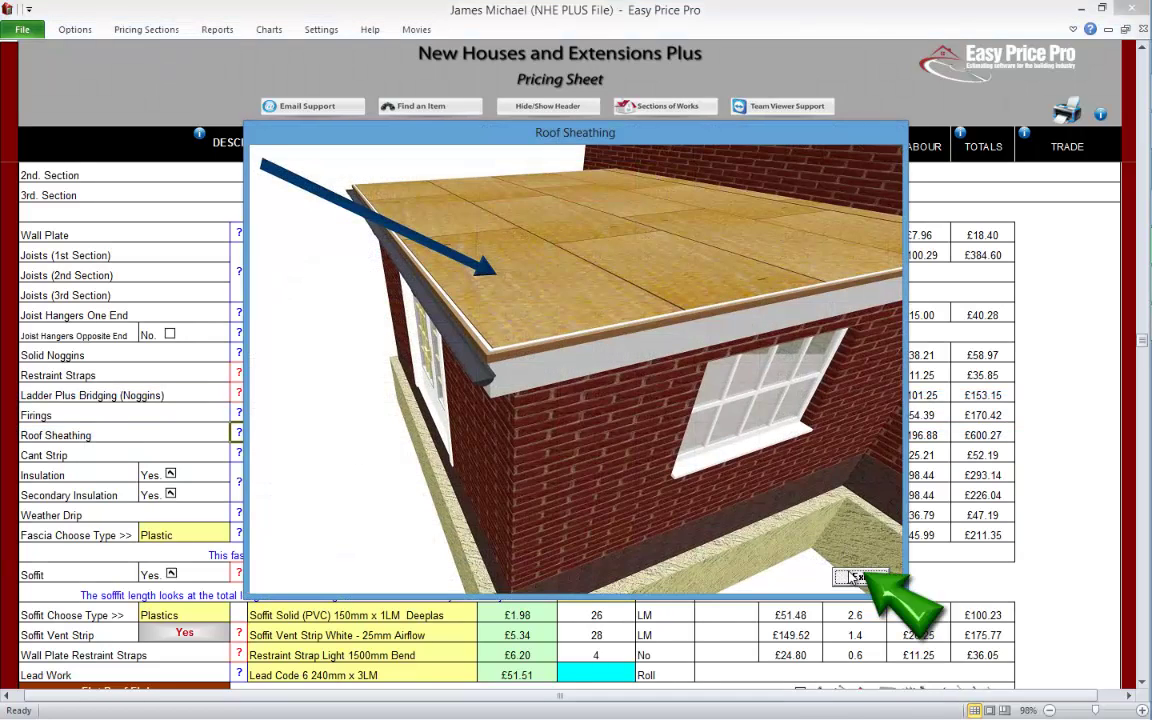
left_click(855, 578)
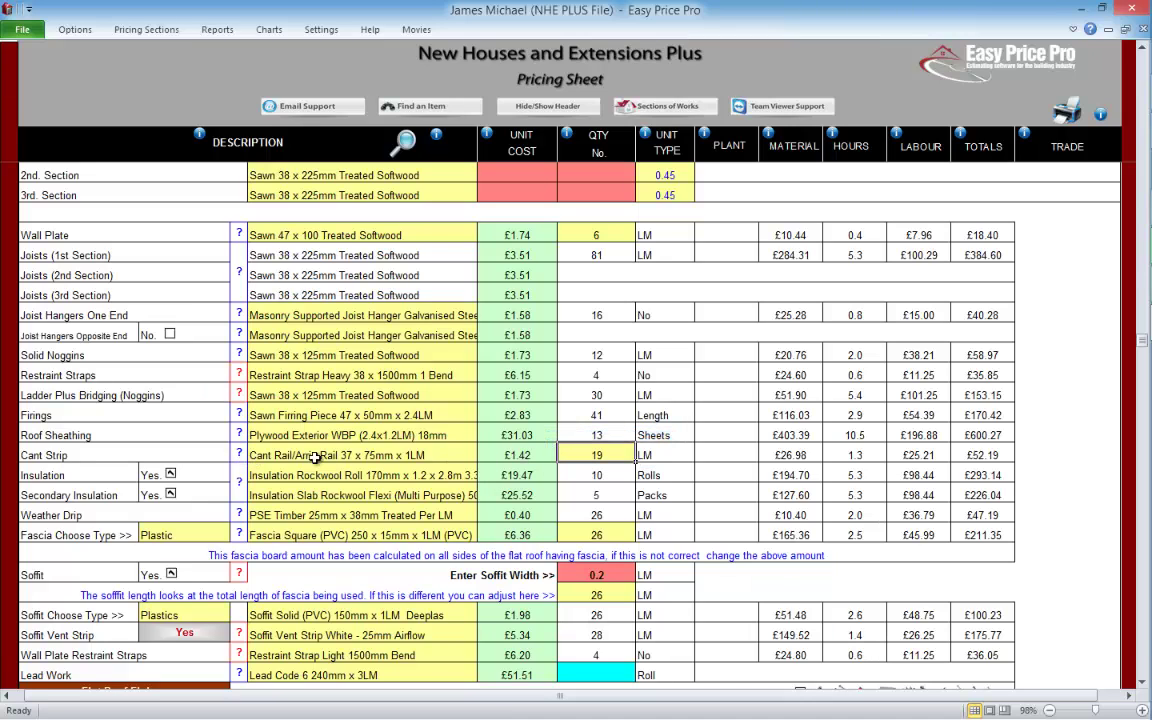
left_click(238, 453)
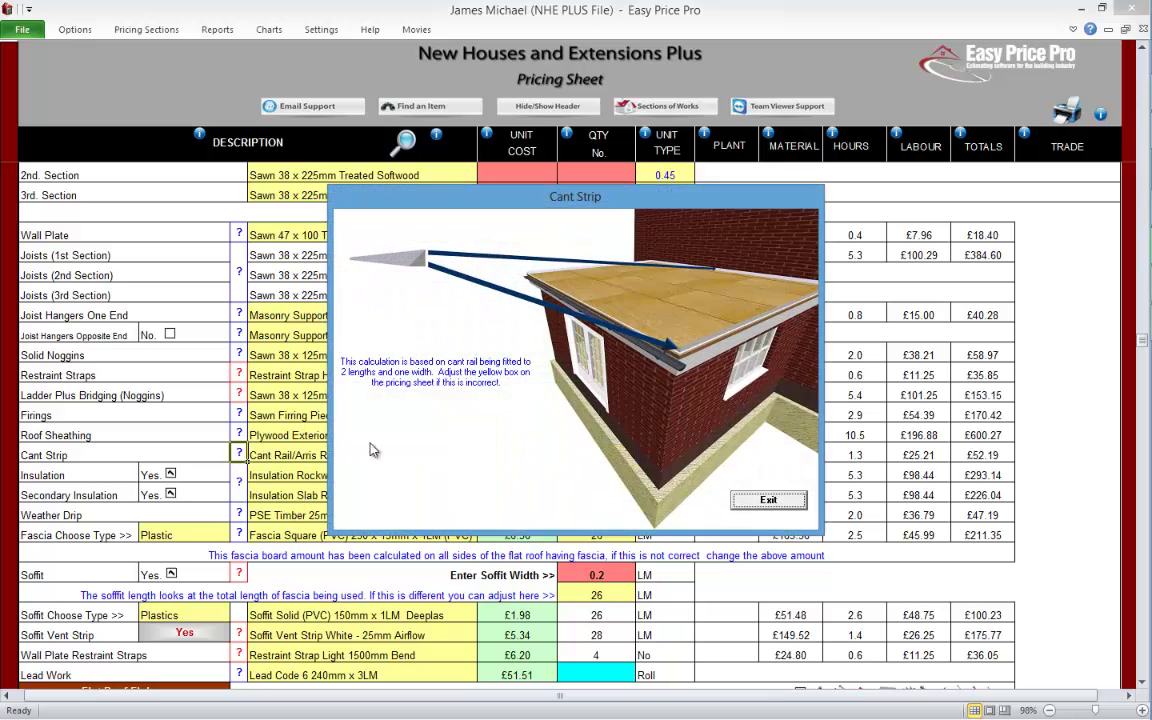
left_click(762, 503)
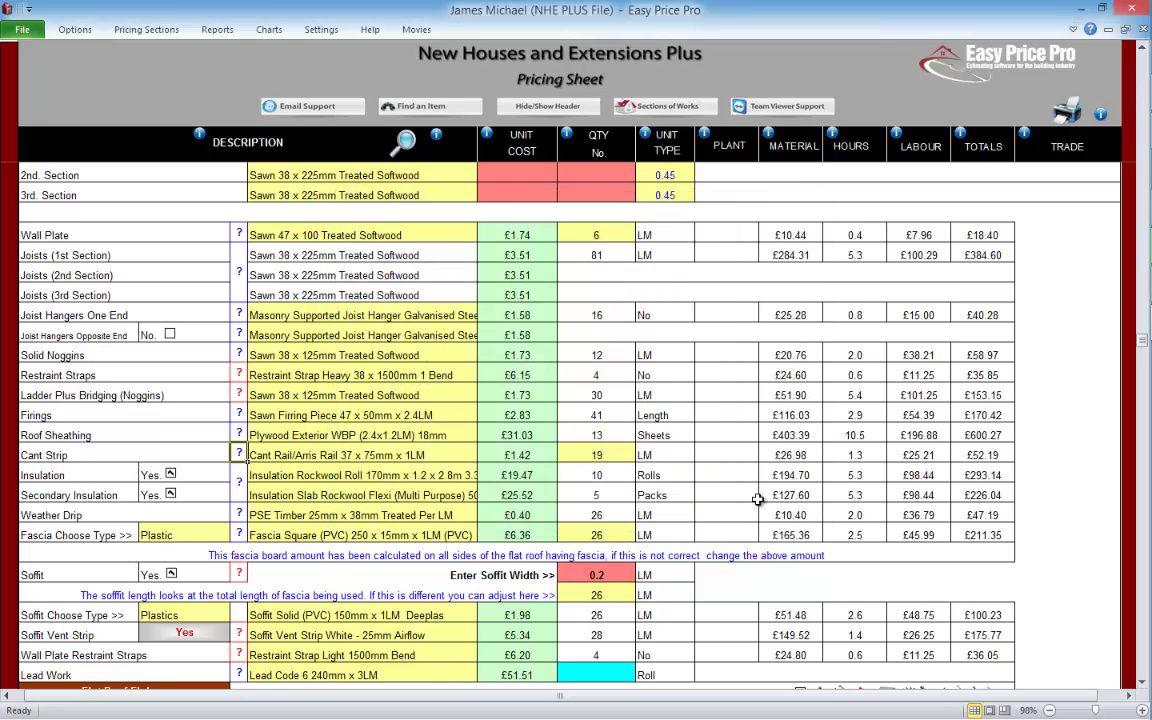
left_click(240, 478)
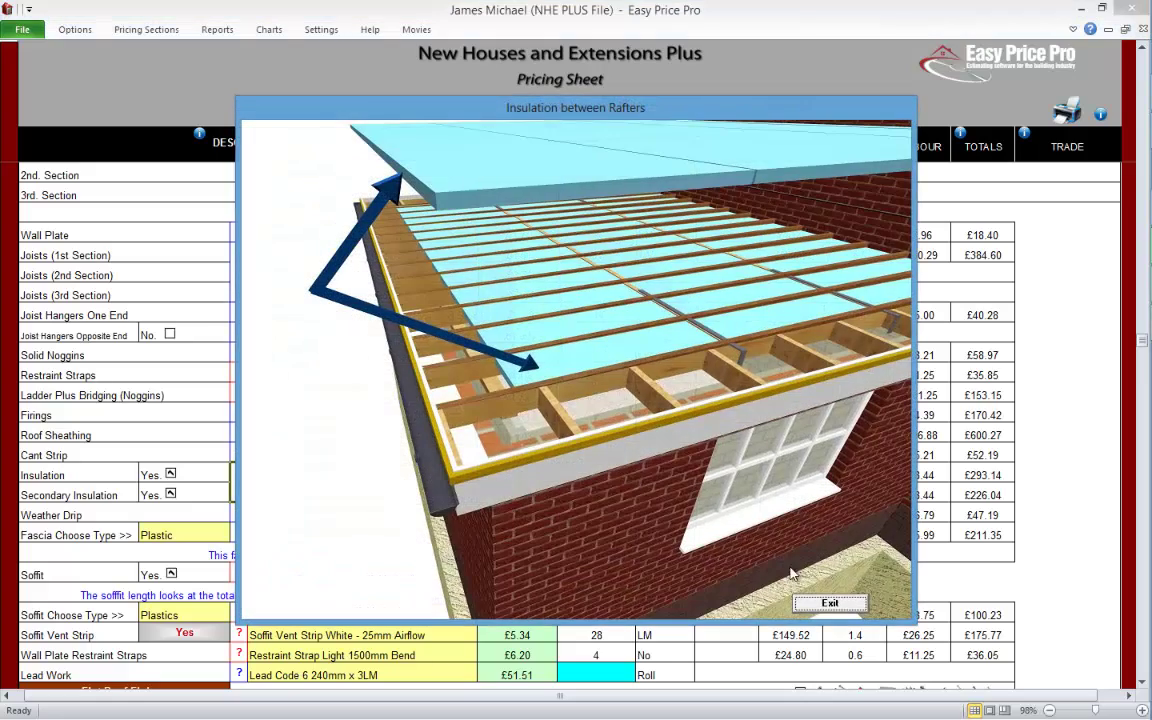
left_click(818, 603)
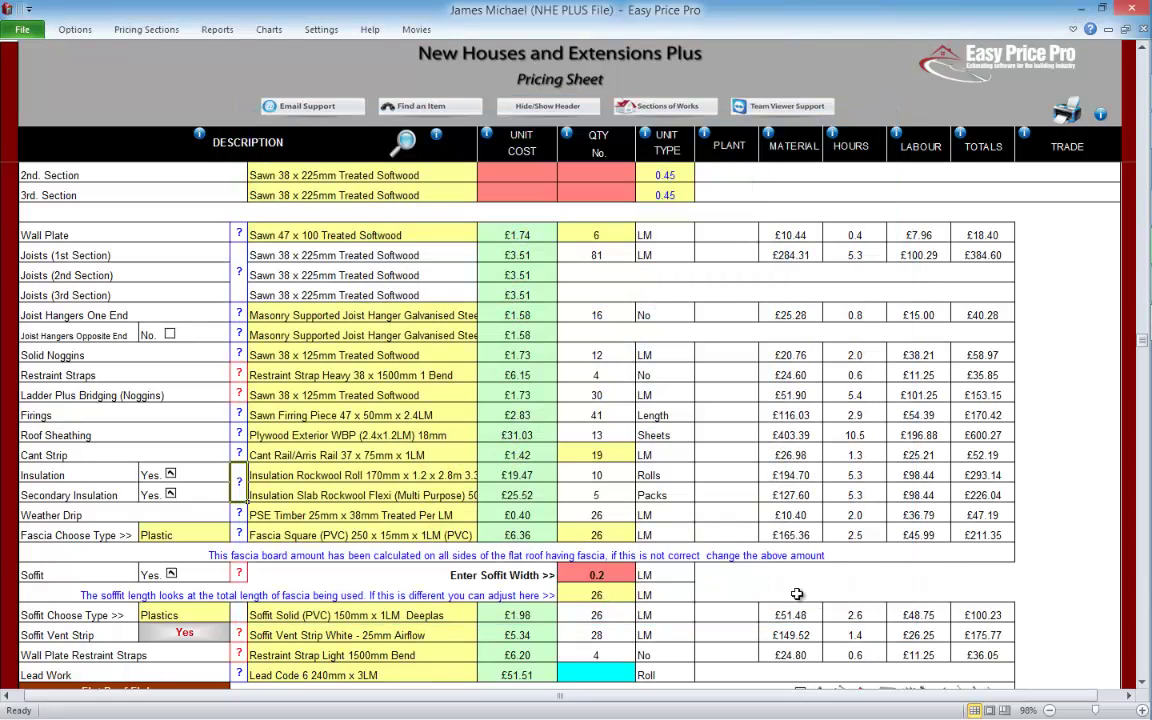
Step: Check the Insulation and Secondary Insulation product options, leaving both unchanged
left_click(466, 478)
left_click(483, 476)
left_click(483, 476)
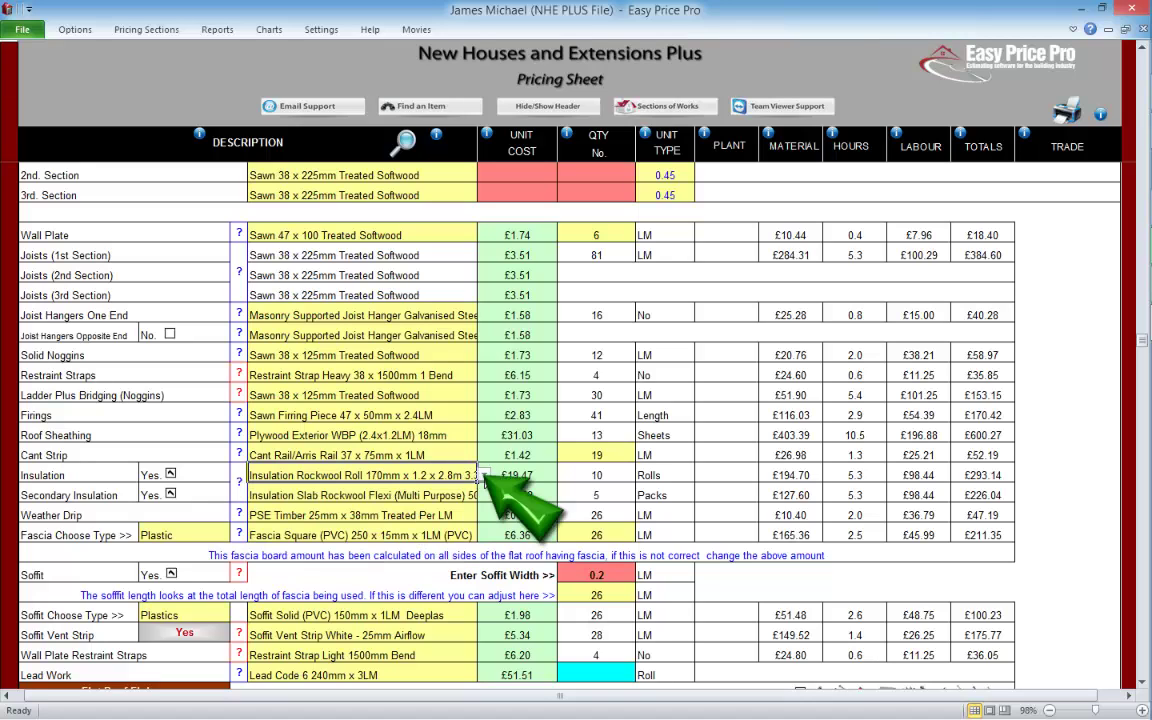
left_click(473, 494)
left_click(484, 495)
left_click(484, 495)
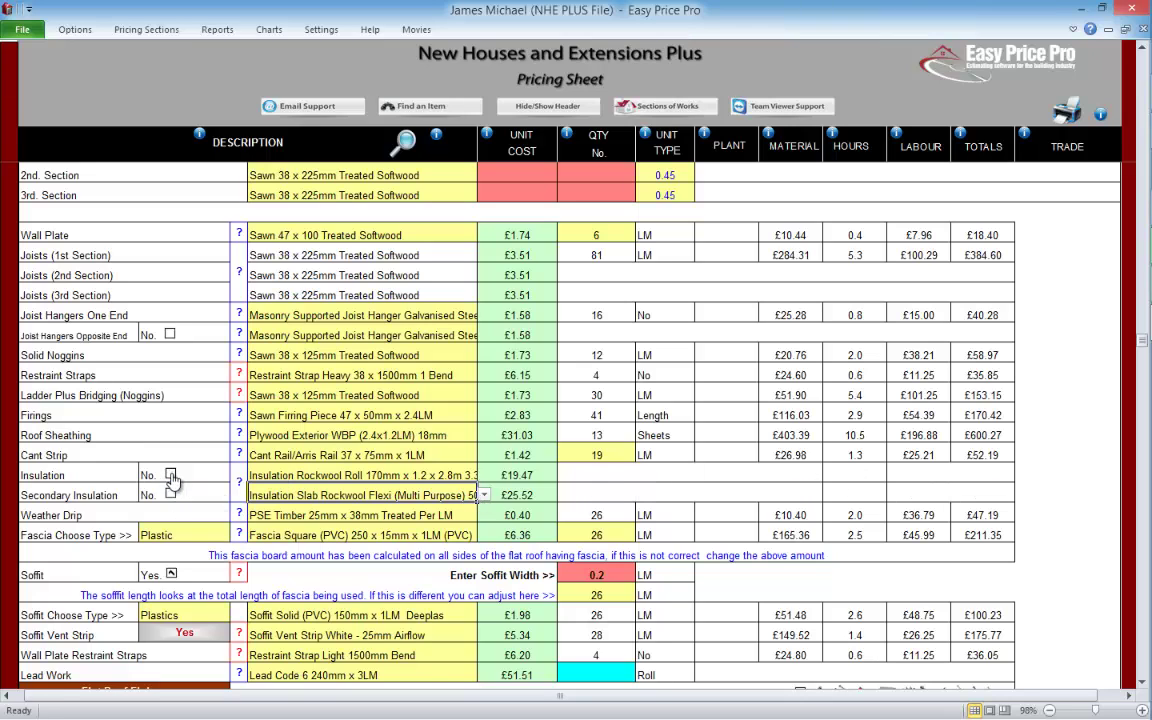
Step: Switch Secondary Insulation off and back on, then review the Weather Drip help
left_click(170, 494)
left_click(170, 494)
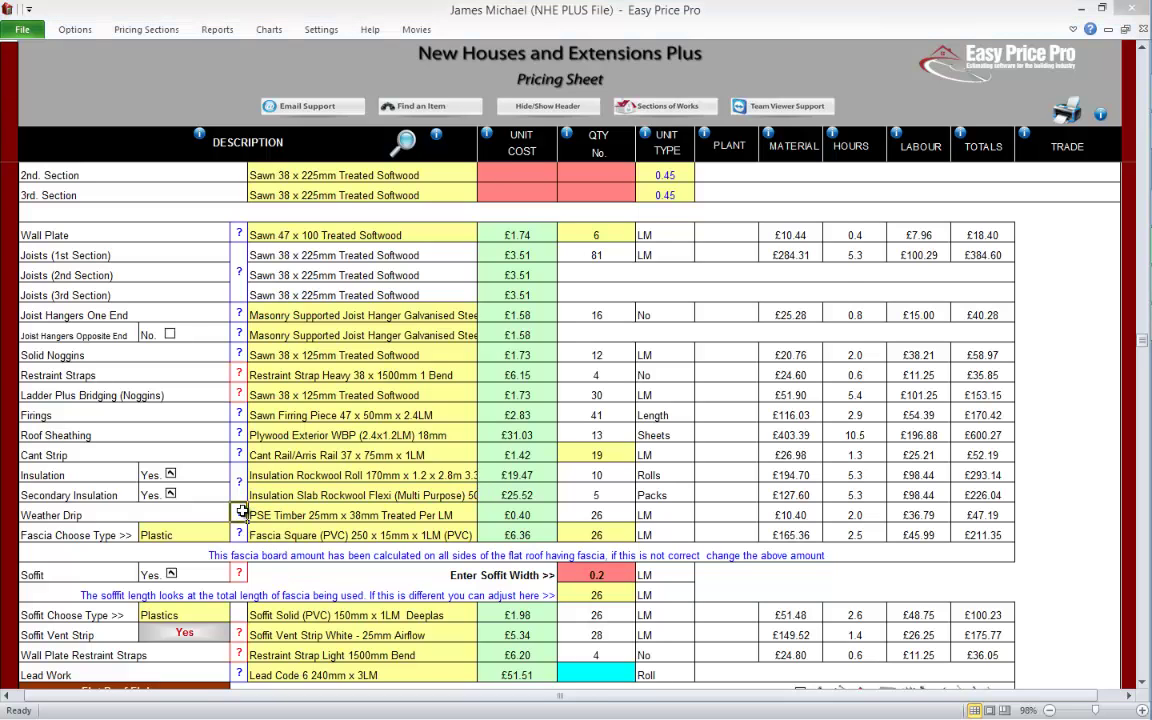
left_click(240, 512)
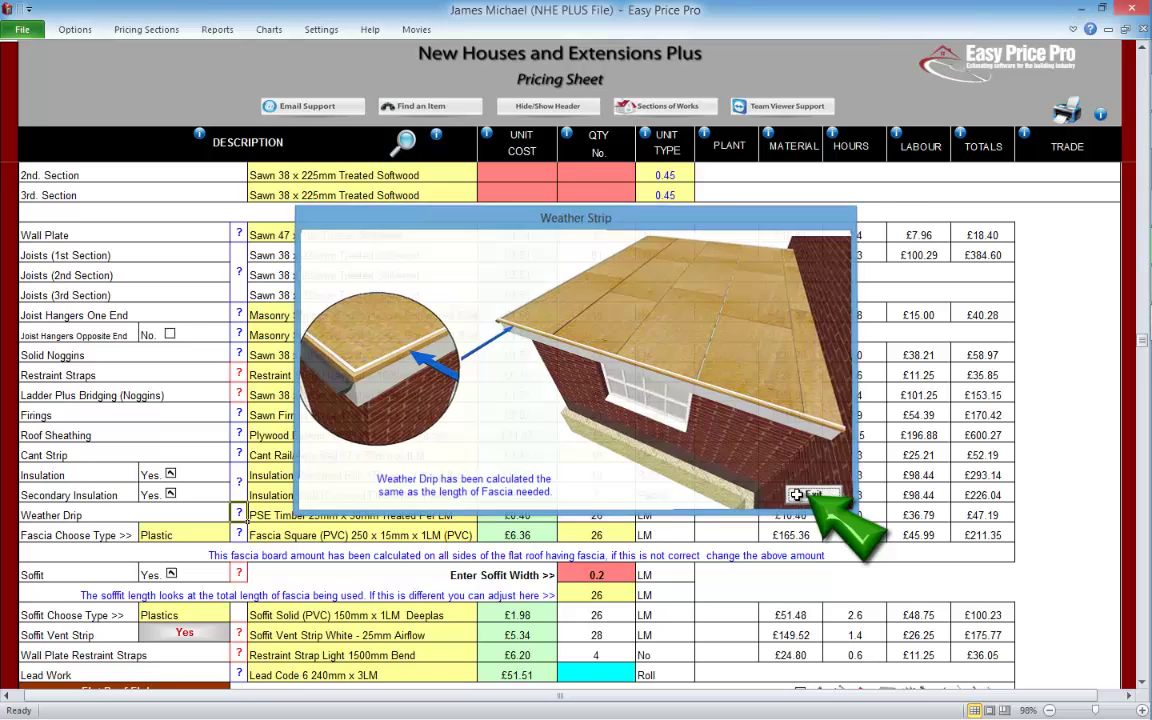
left_click(798, 497)
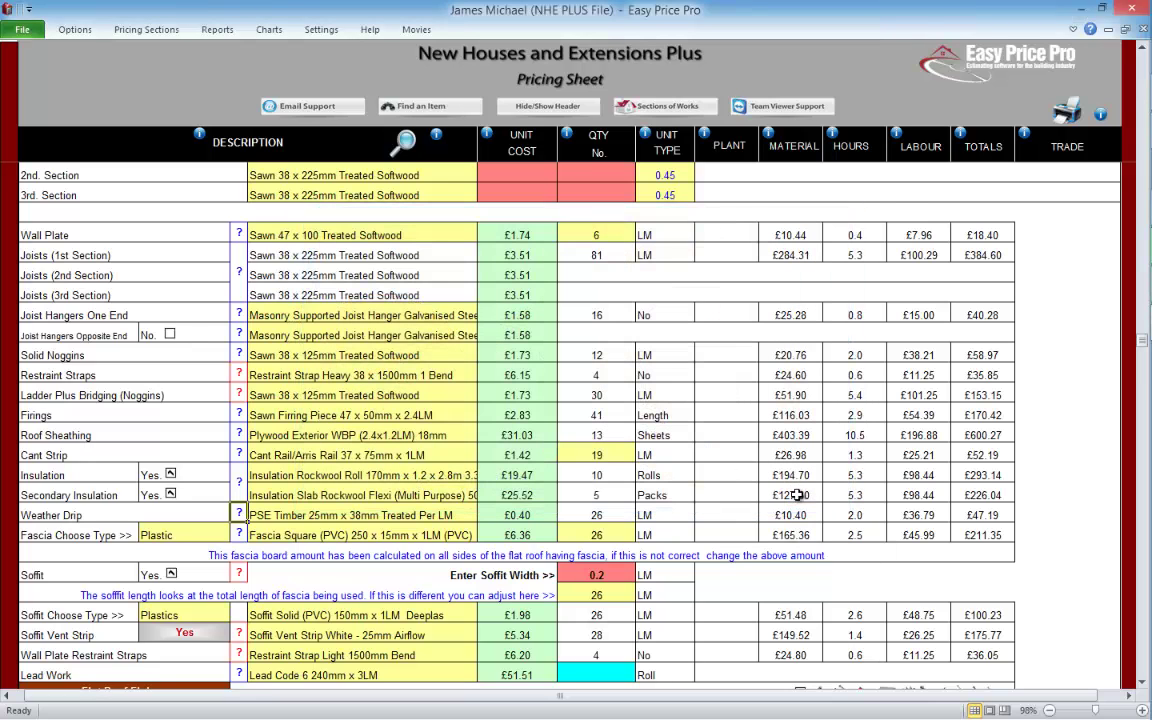
Step: Check the fascia board help, then set the fascia quantity to 19 LM
left_click(238, 535)
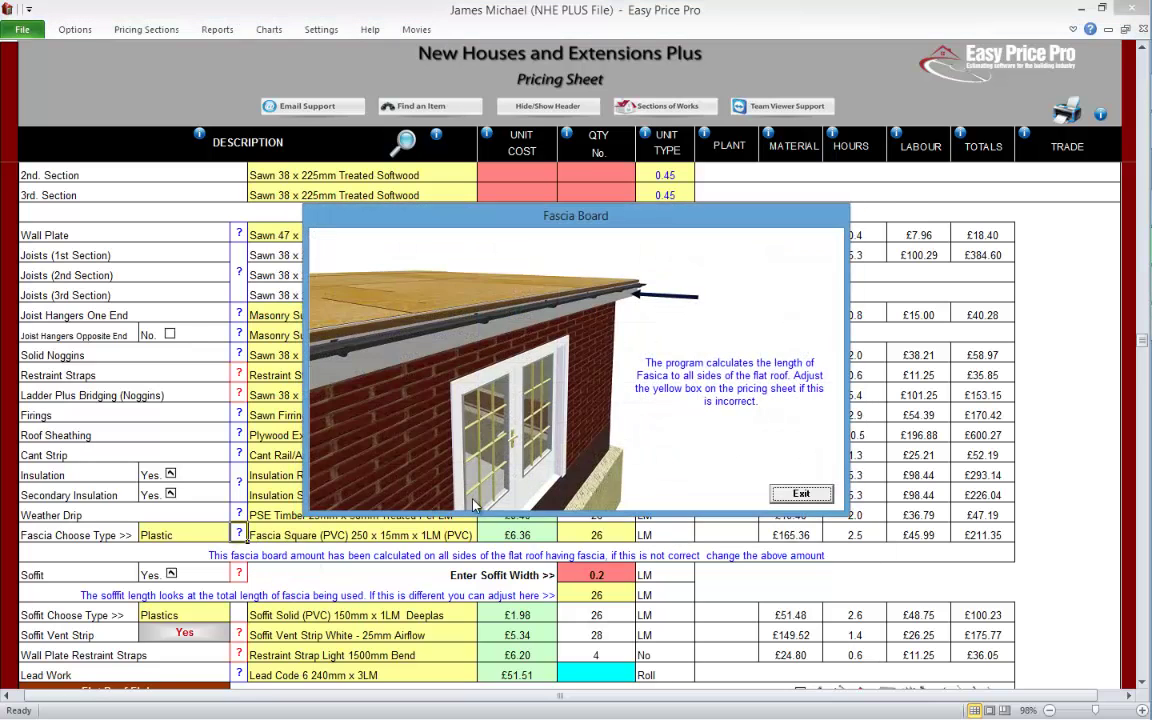
left_click(805, 496)
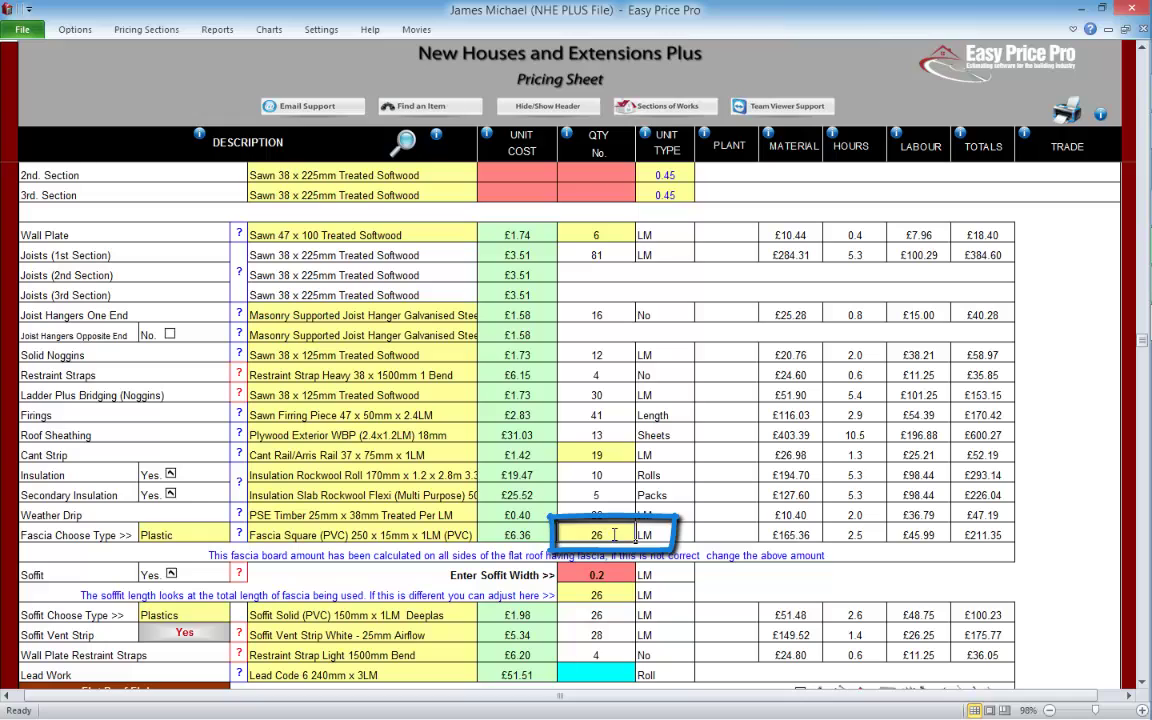
type("19")
key("Return")
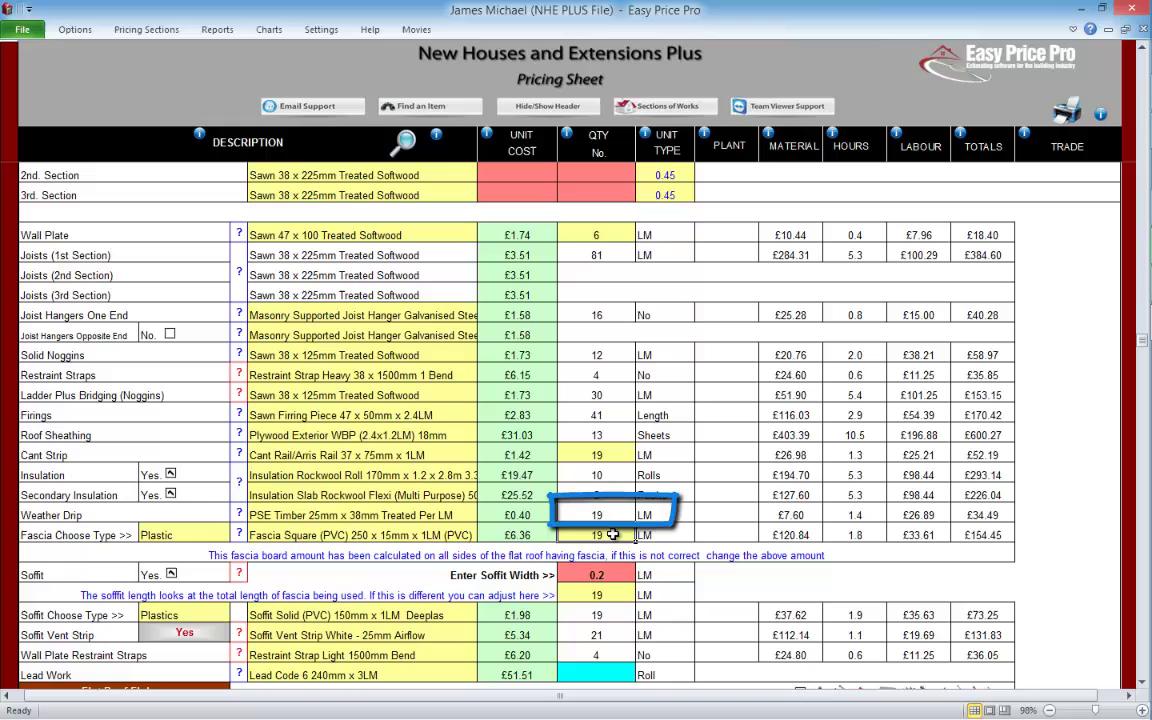
Step: Try P.S.E. as the fascia type, then set it back to Plastic
left_click(232, 536)
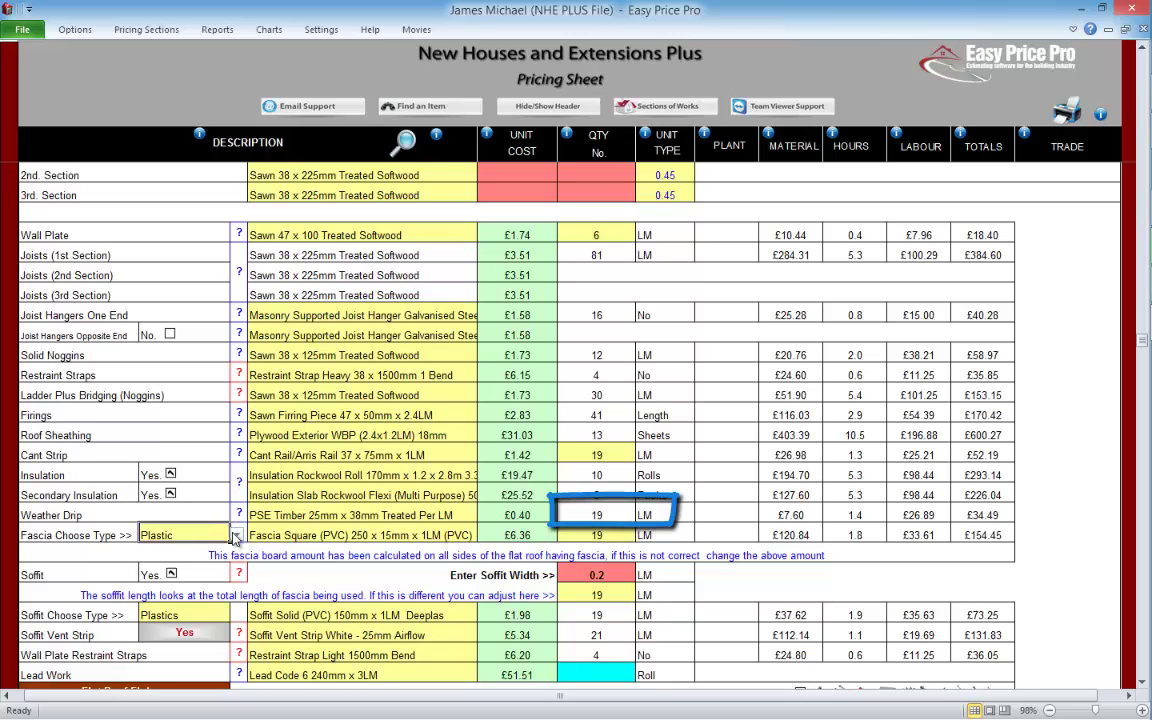
left_click(236, 536)
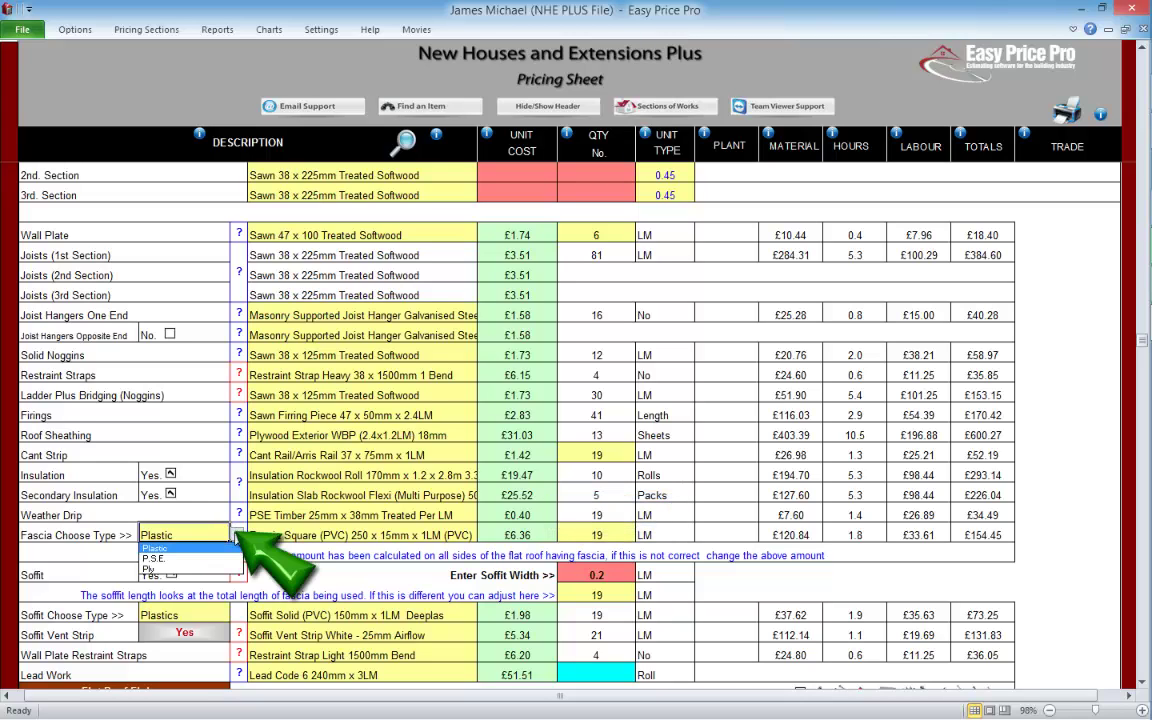
left_click(153, 558)
left_click(470, 536)
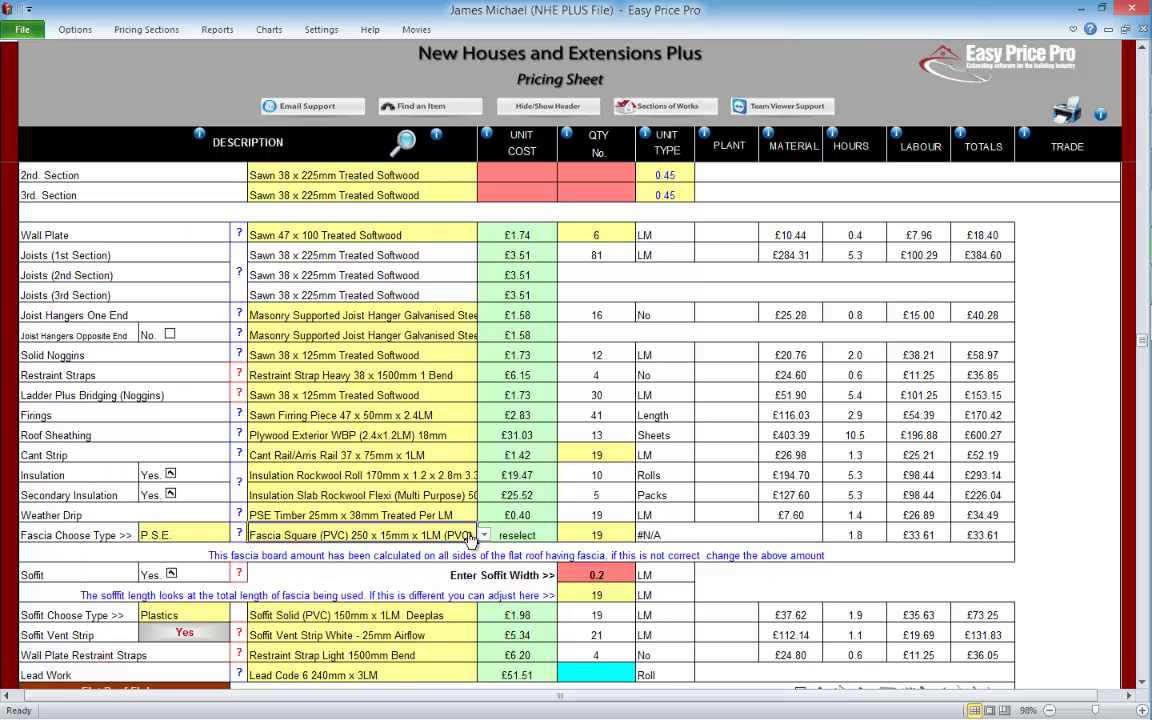
left_click(483, 536)
left_click(483, 536)
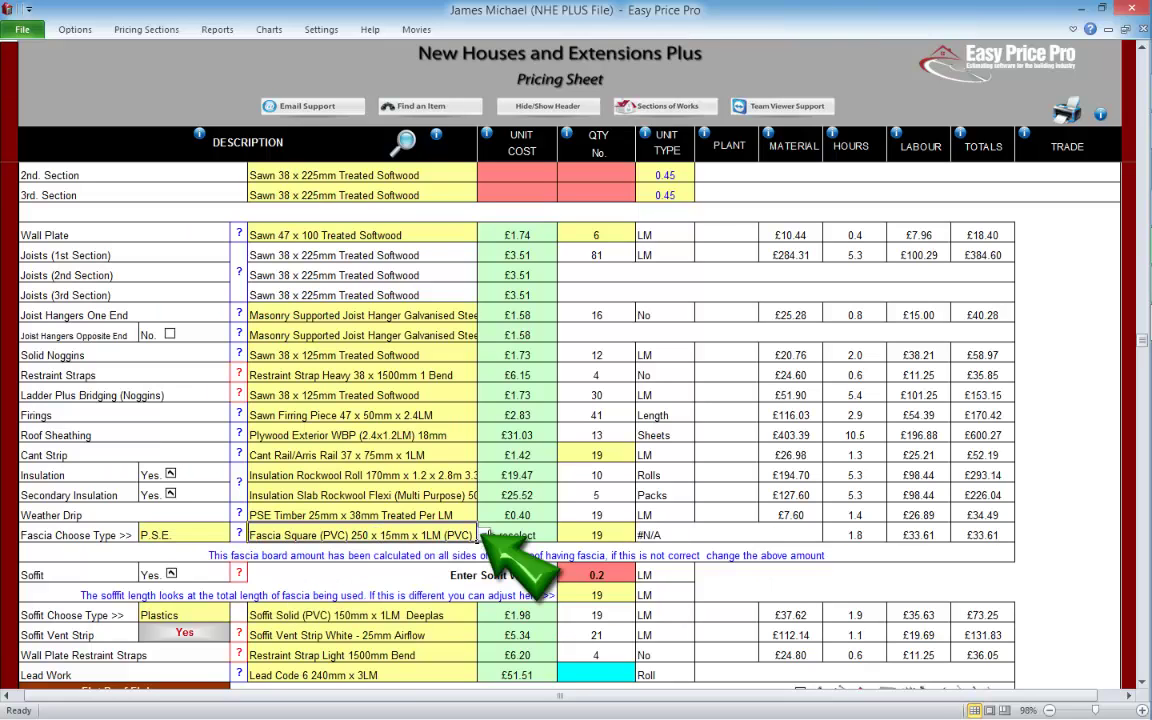
left_click(225, 530)
left_click(236, 536)
left_click(229, 547)
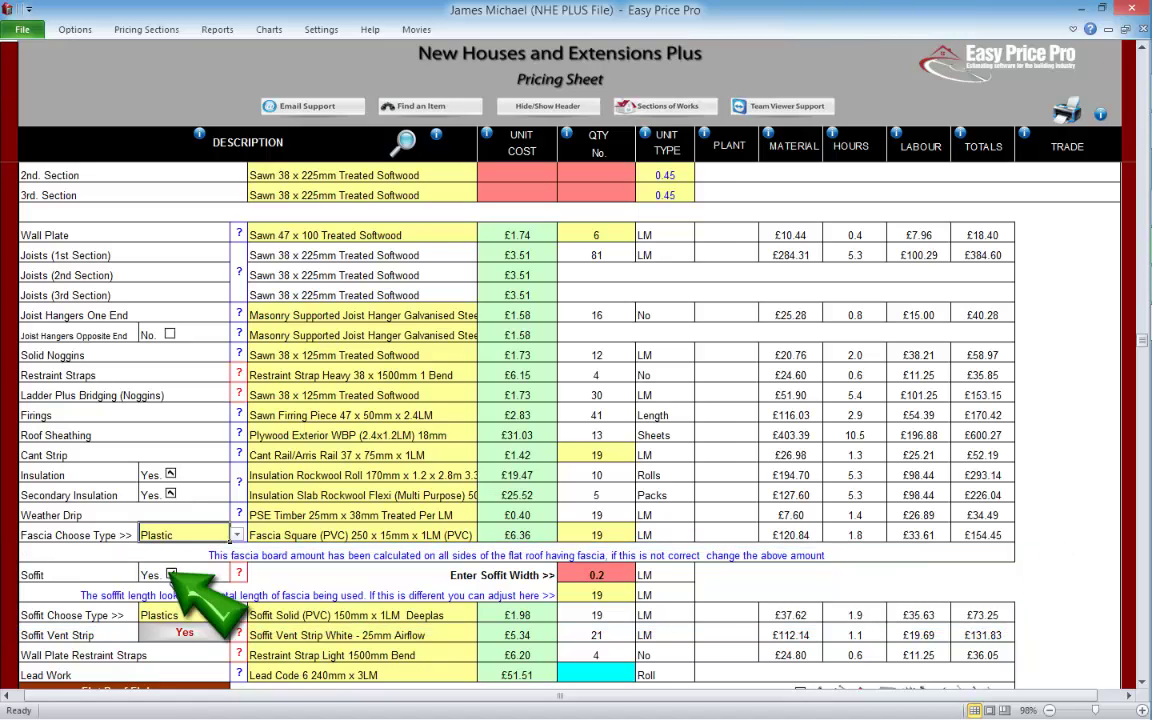
Step: Change the soffit width to 0.3
left_click(596, 575)
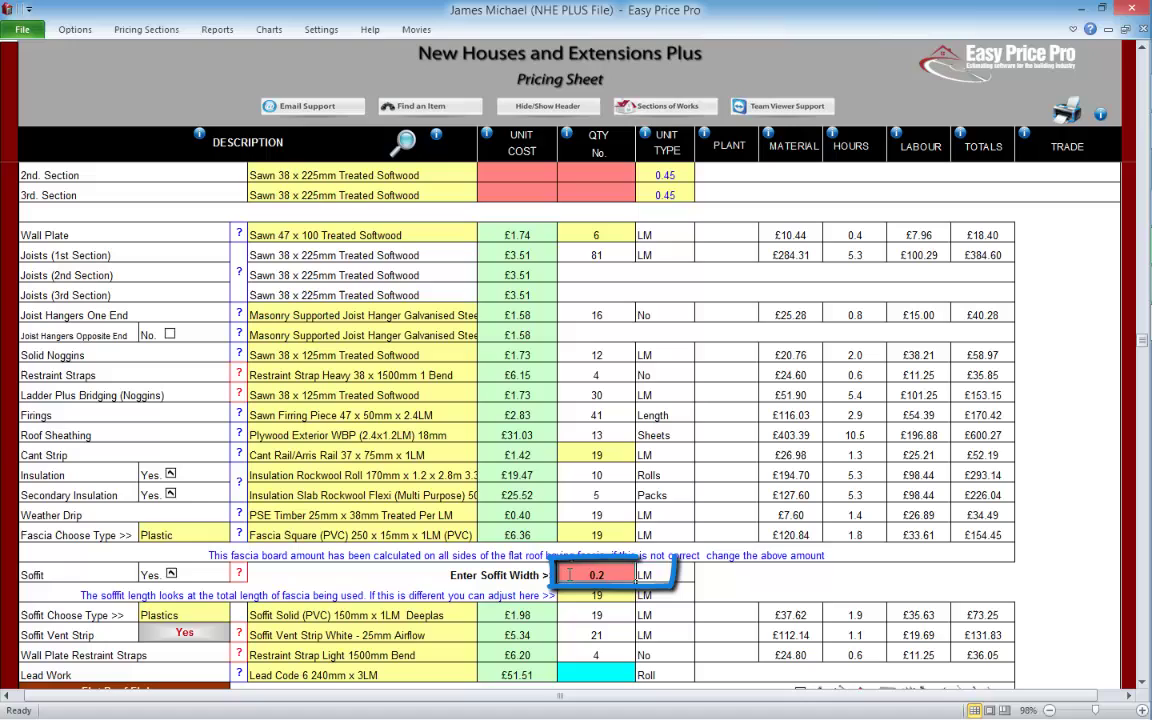
type("0.3")
left_click(592, 600)
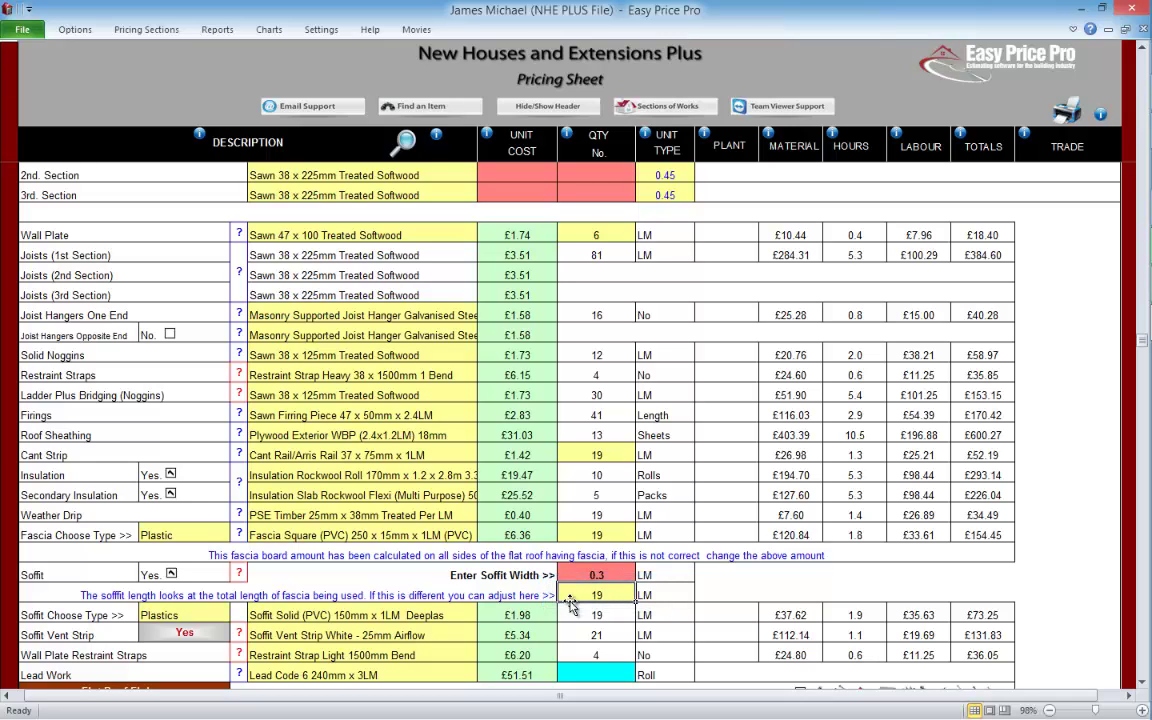
Step: Try Ply as the soffit type, then set it back to Plastics
left_click(220, 615)
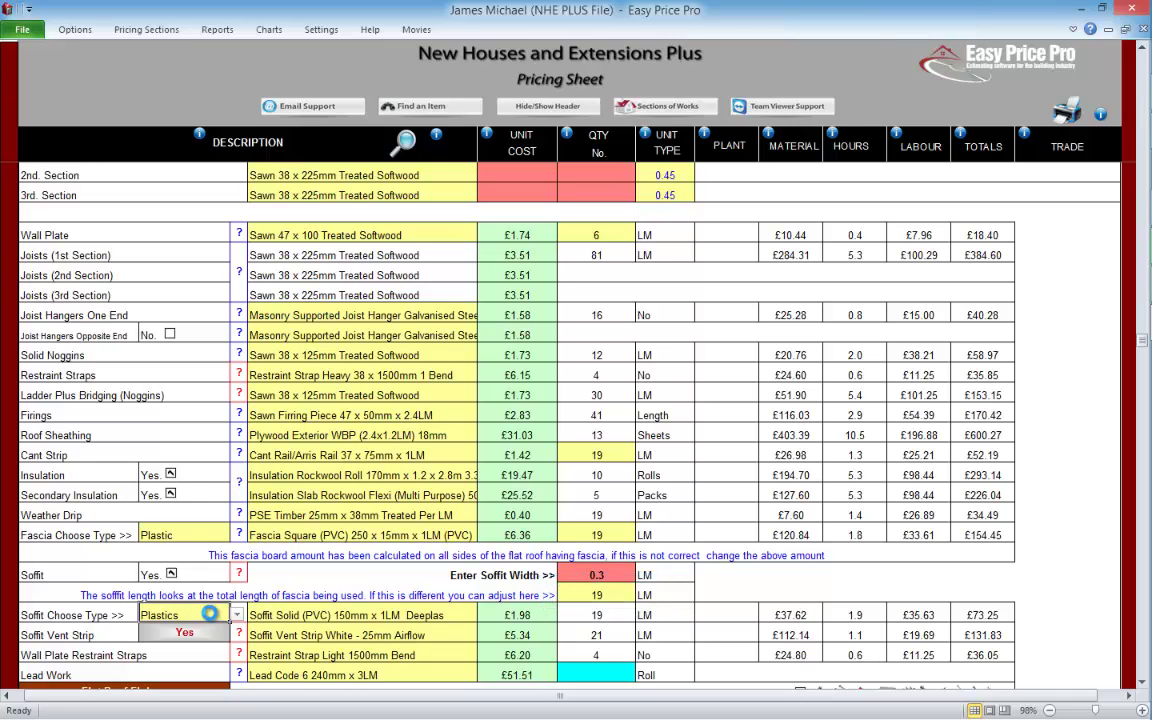
left_click(237, 615)
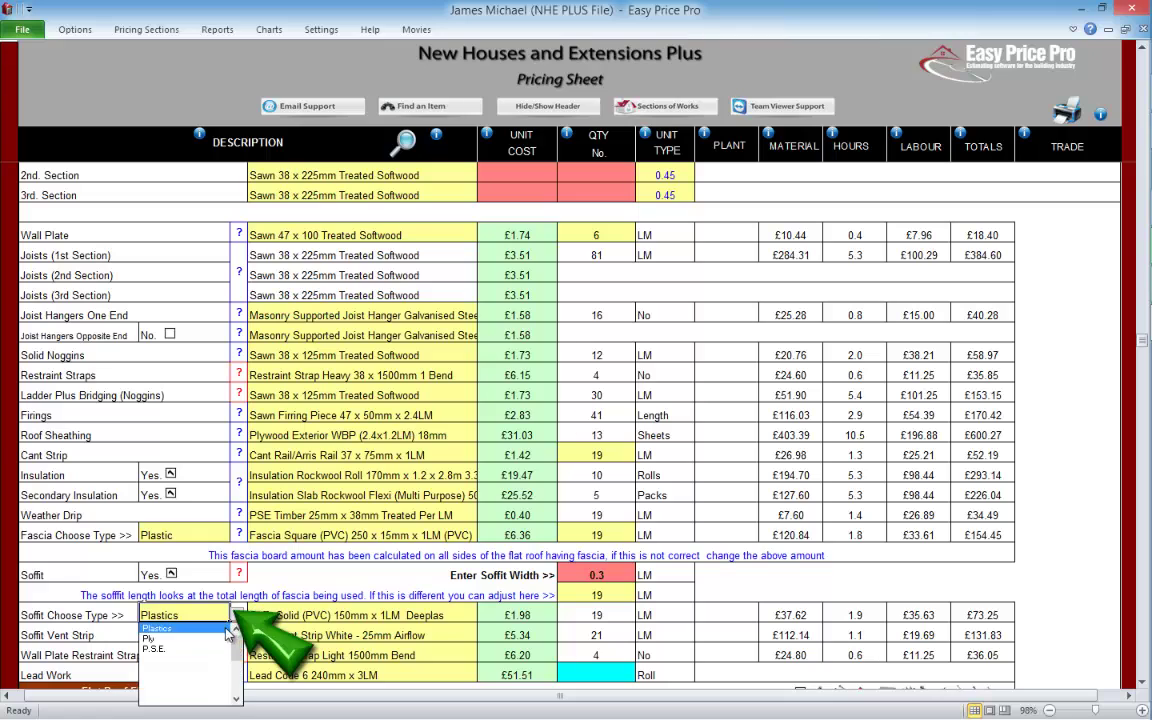
left_click(165, 645)
left_click(286, 617)
left_click(484, 613)
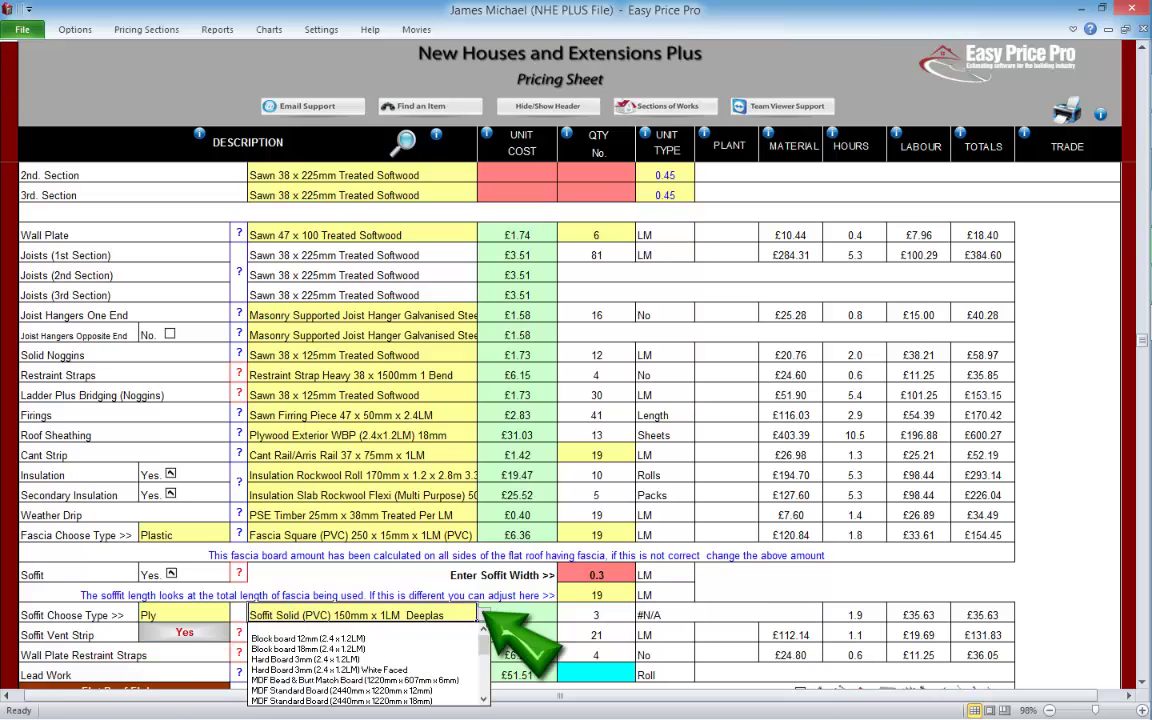
left_click(484, 613)
left_click(190, 615)
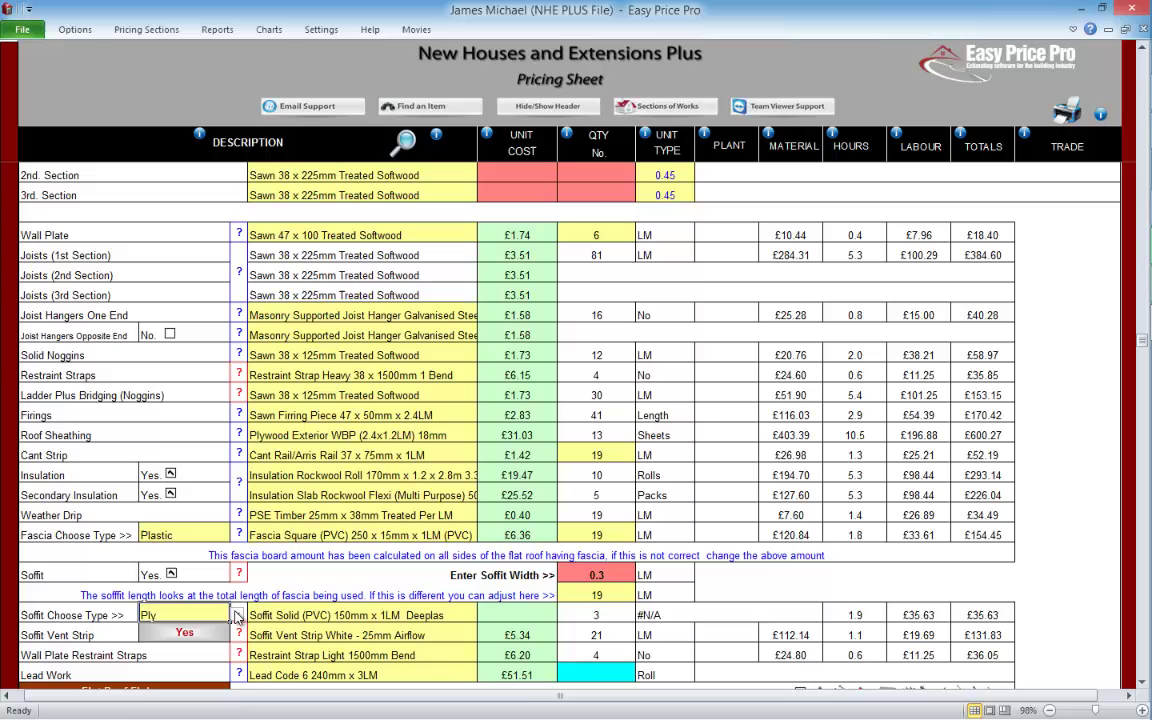
left_click(237, 615)
scroll(190, 640, "up", 1)
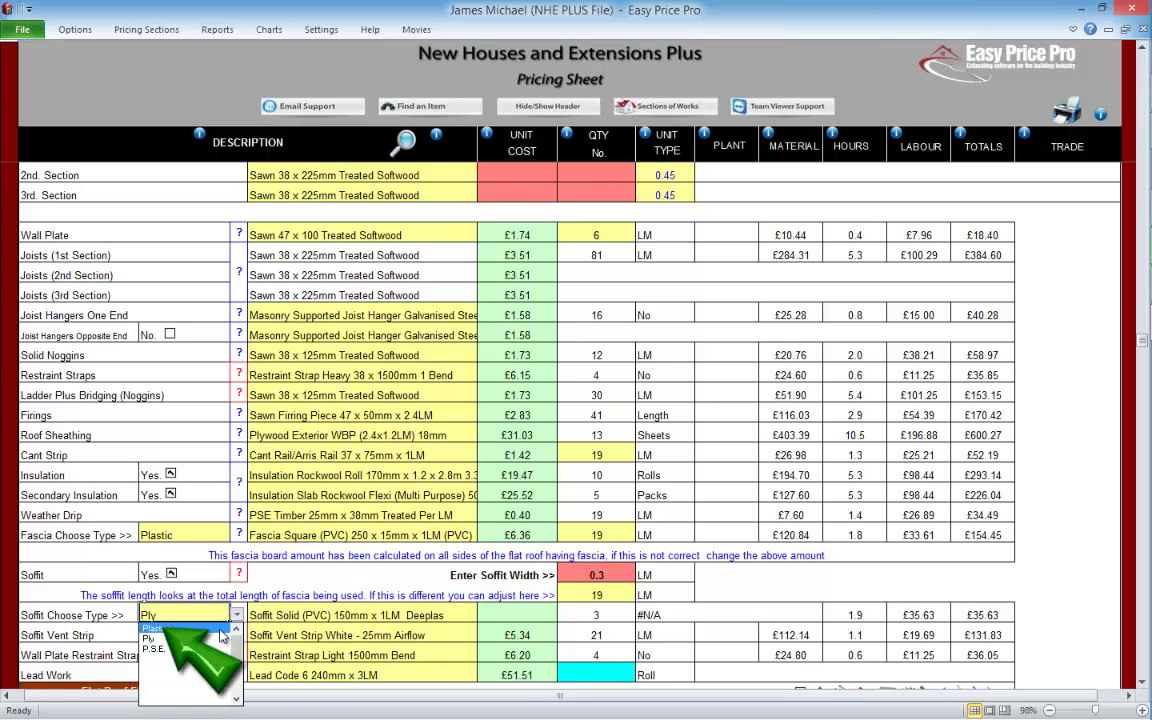
left_click(218, 629)
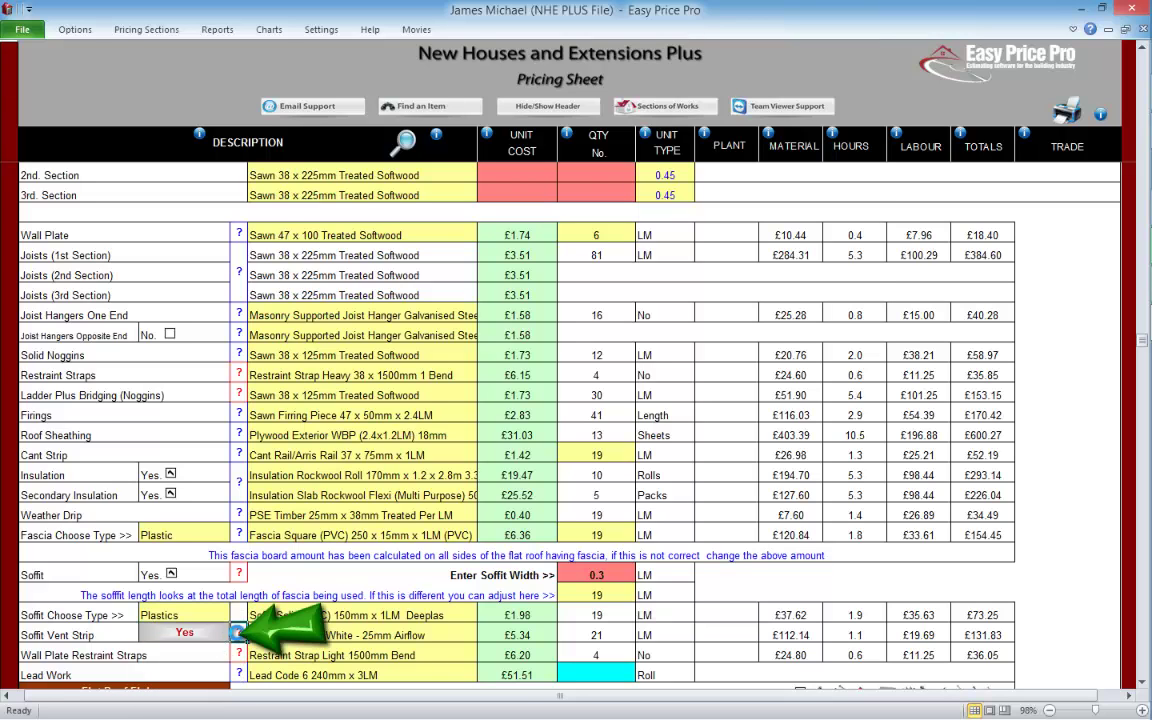
Step: Check the soffit vent details, then bring up the Wall Plate Restraint Straps help showing 2 LM spacing
left_click(219, 631)
left_click(812, 592)
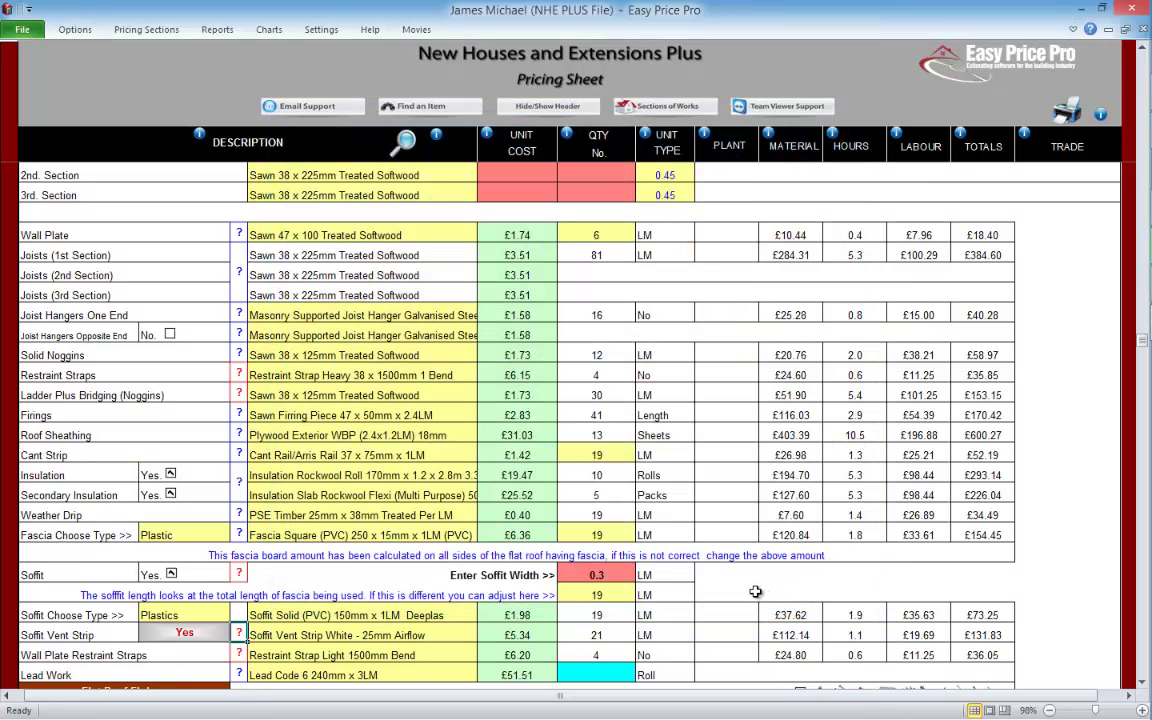
left_click(241, 656)
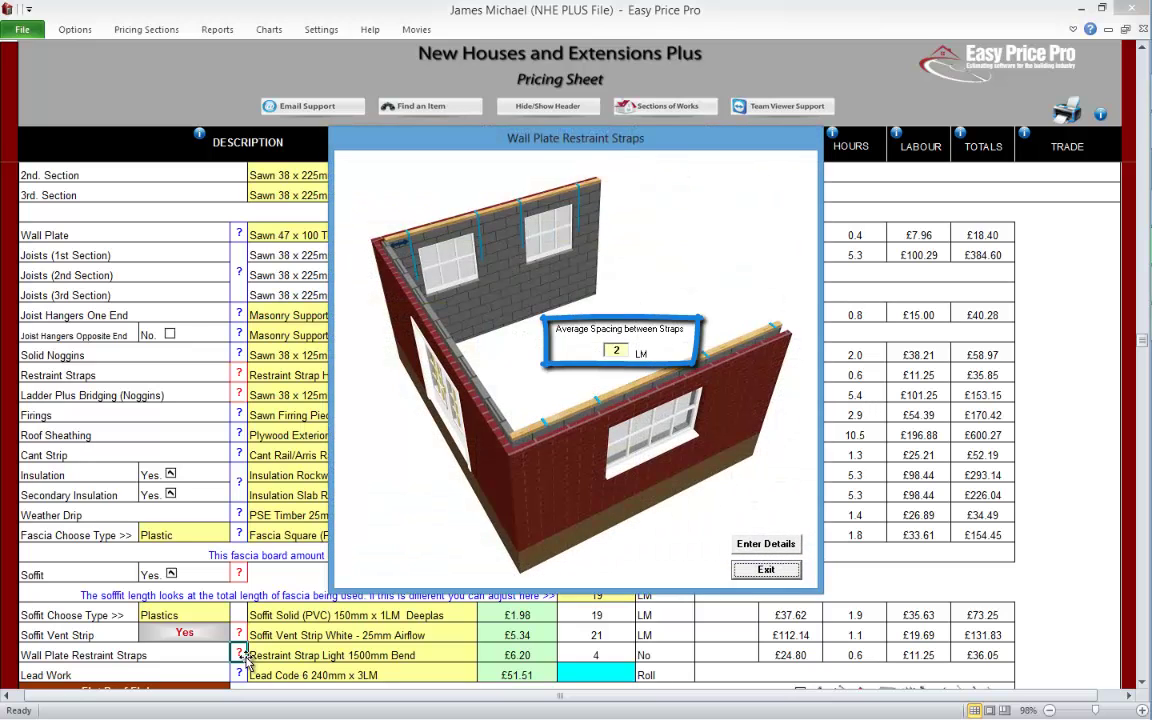
Step: Close the straps help, review the Lead Work help, and price Lead Work at 2 rolls
key("Return")
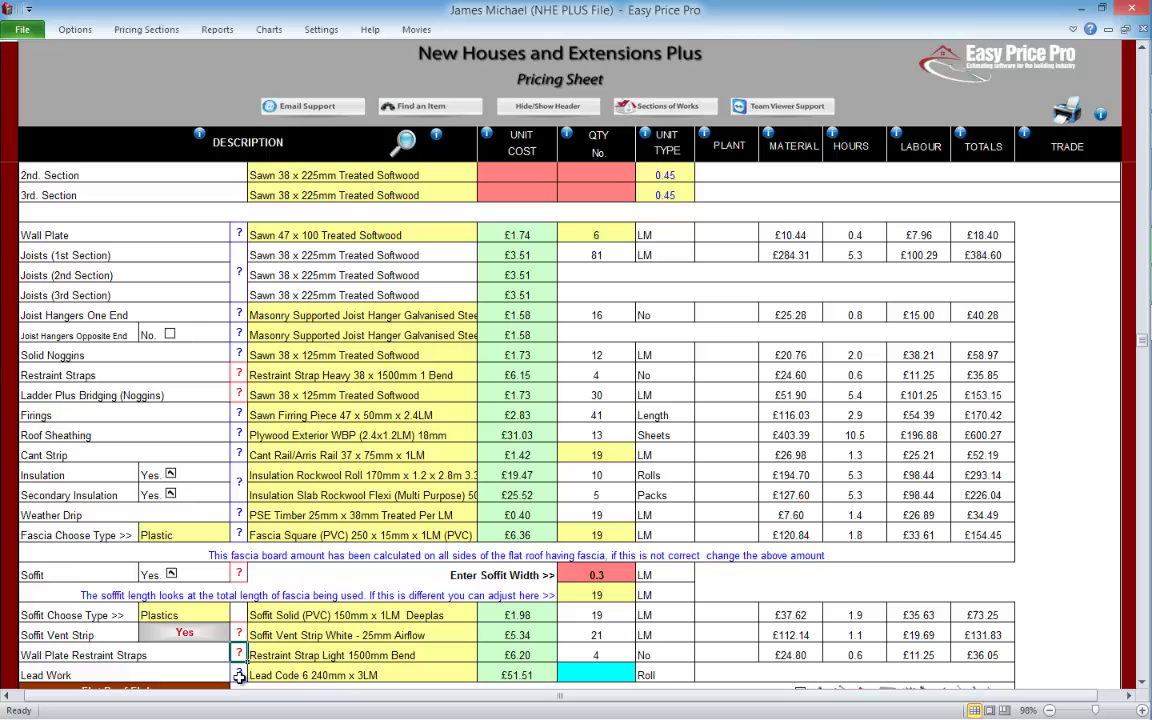
left_click(239, 675)
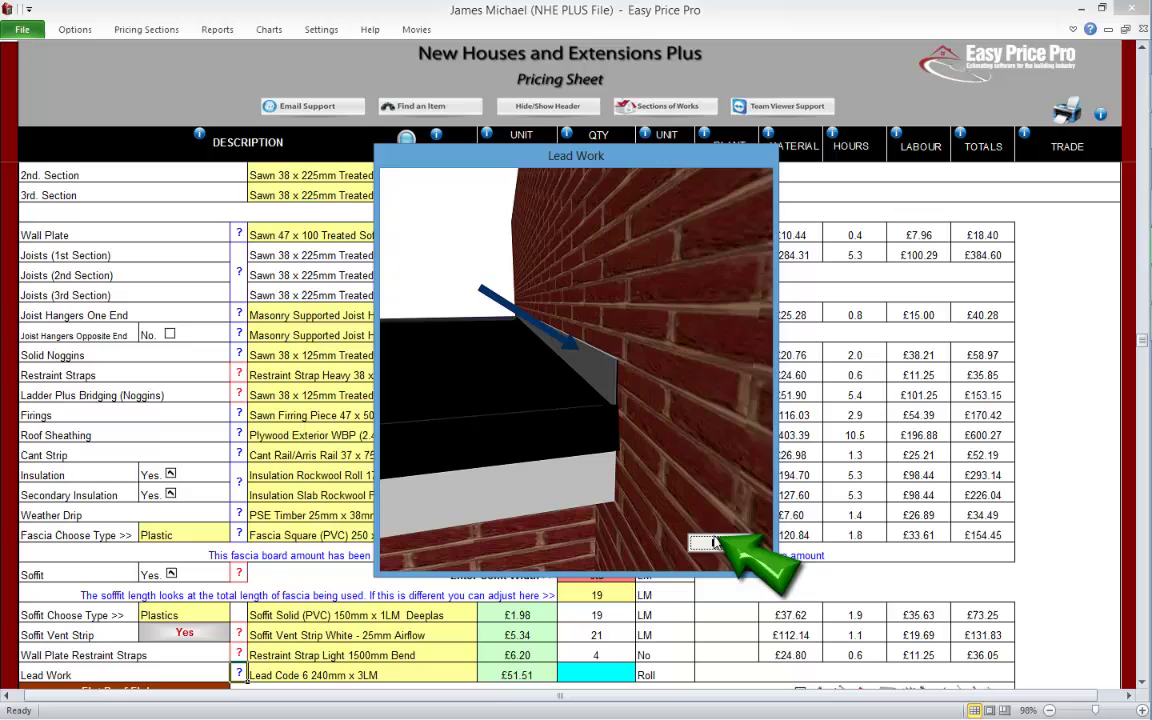
left_click(718, 541)
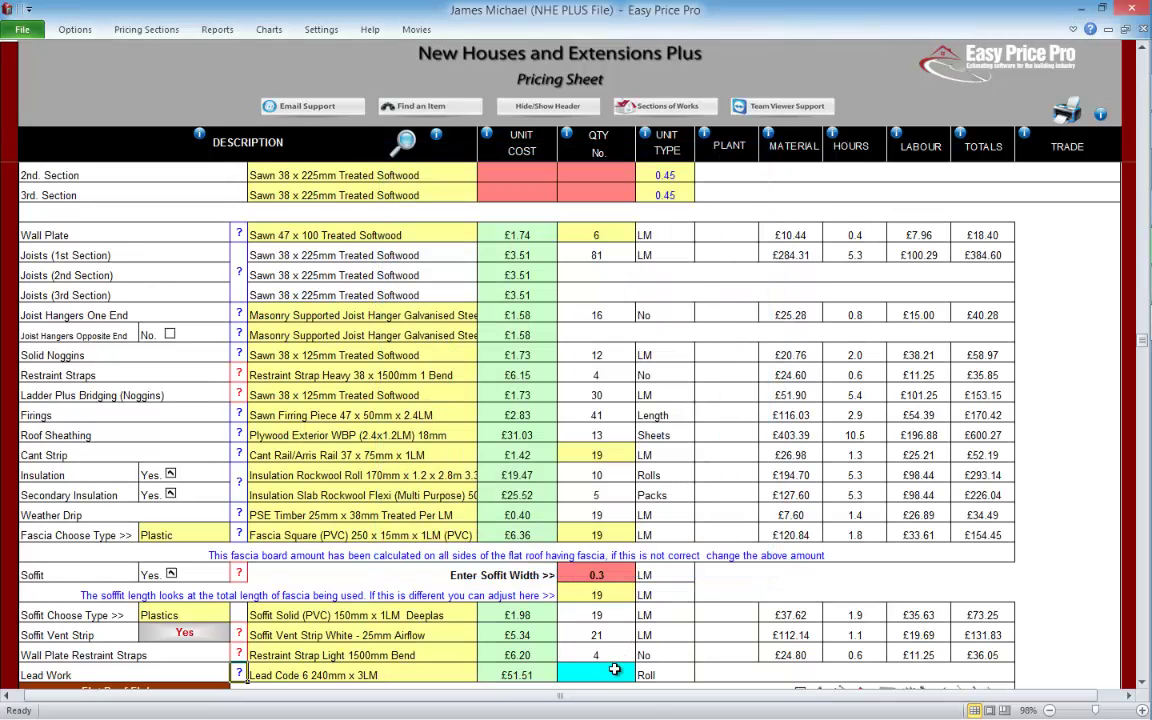
type("2")
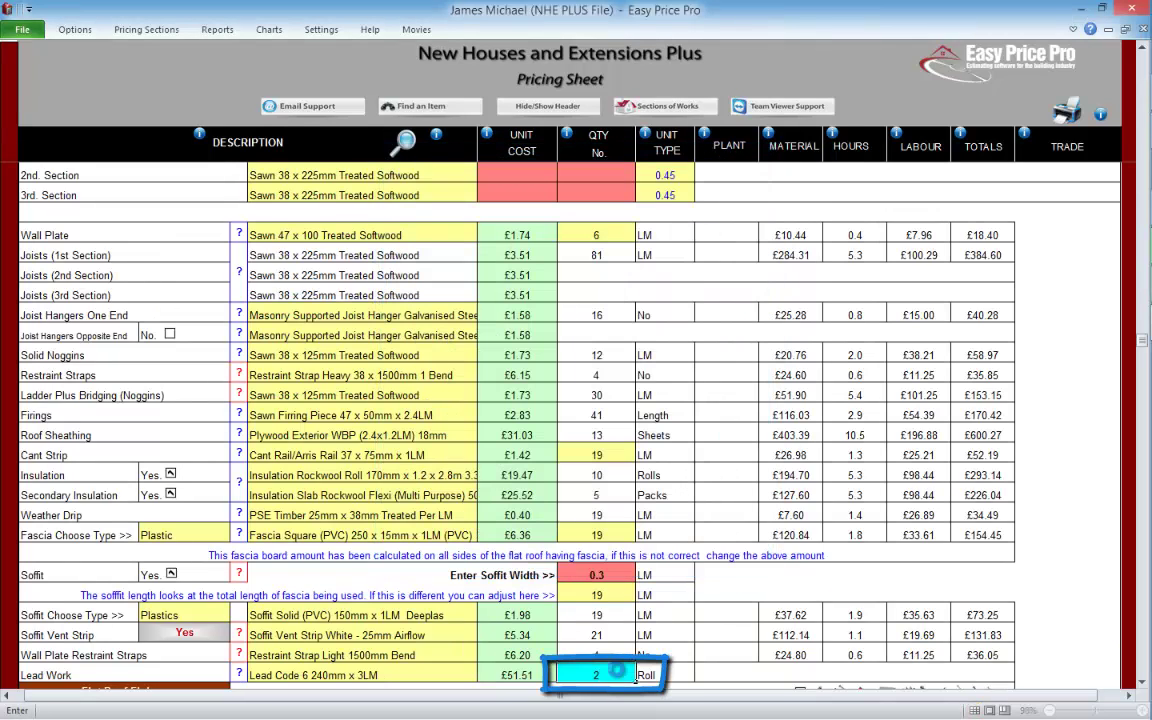
key("Return")
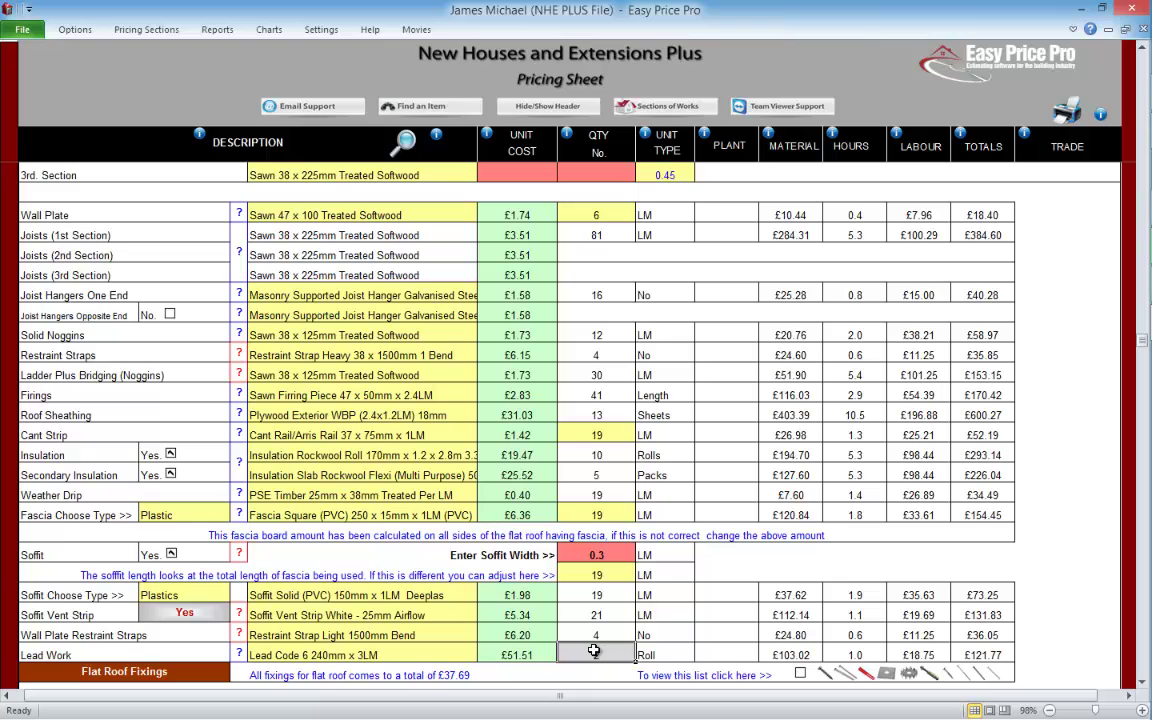
Step: Scroll down the pricing sheet to the Flat Roof Fixings list
scroll(594, 651, "down", 1)
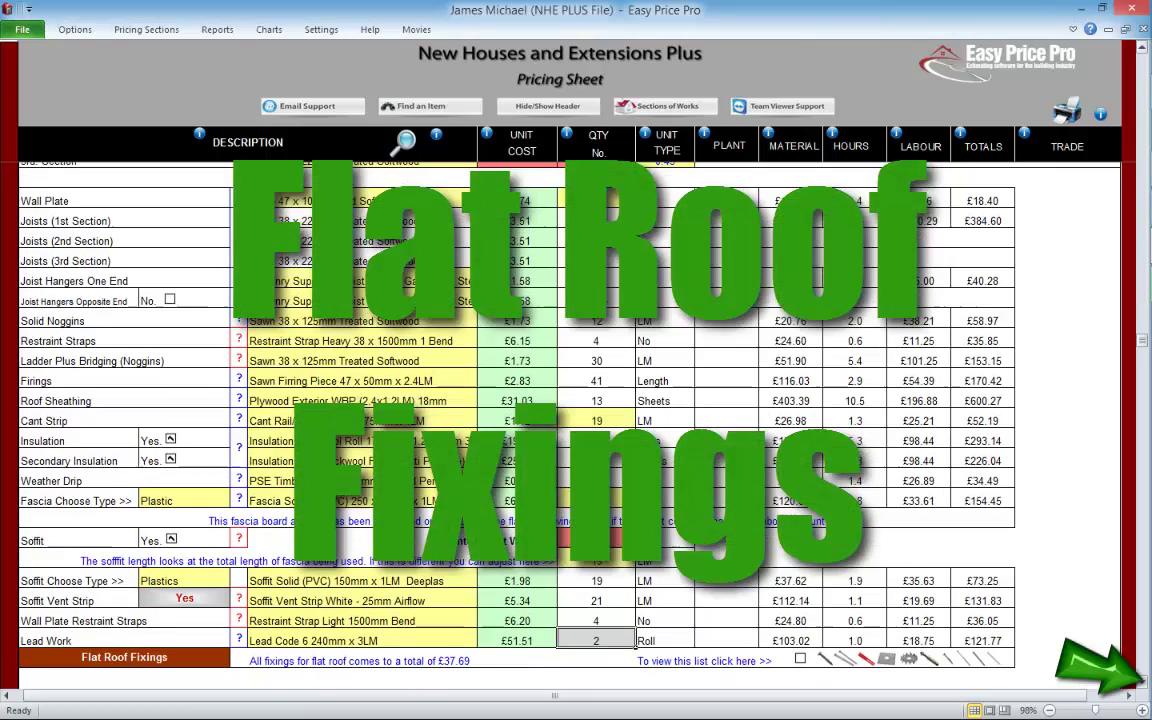
scroll(560, 400, "down", 5)
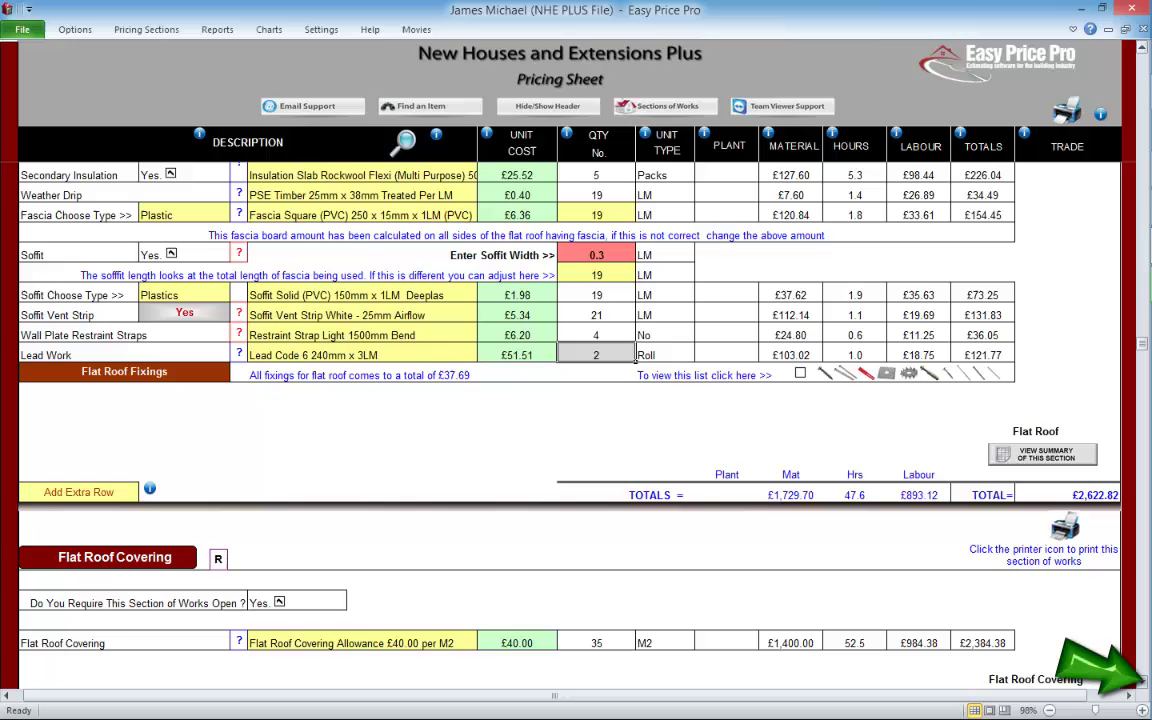
scroll(635, 357, "down", 1)
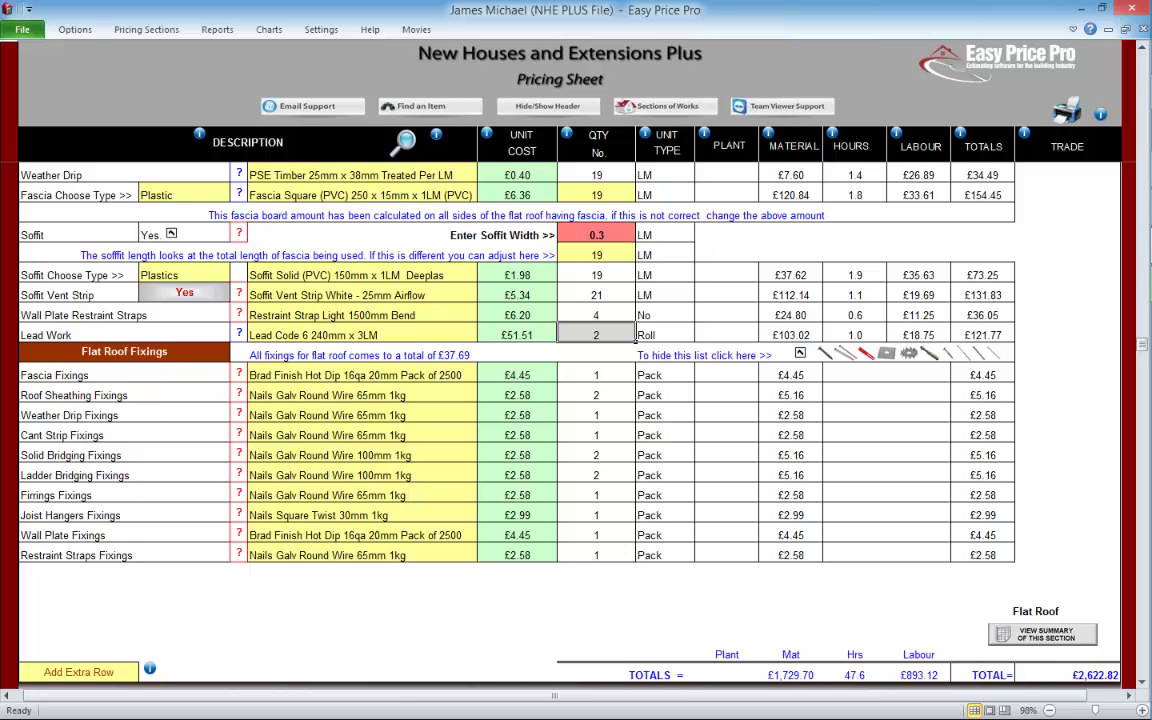
Step: Review the Fascia Fixings settings and product list, keeping Brad Finish Hot Dip 16ga 20mm Pack of 2500
left_click(239, 373)
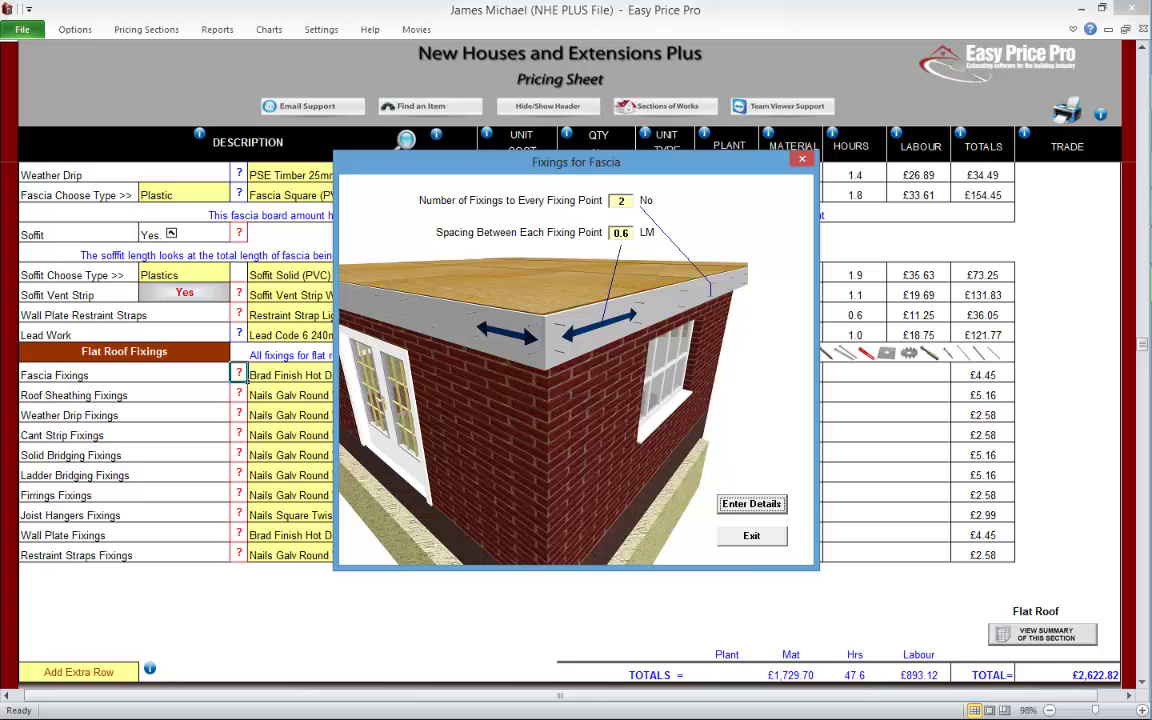
left_click(751, 536)
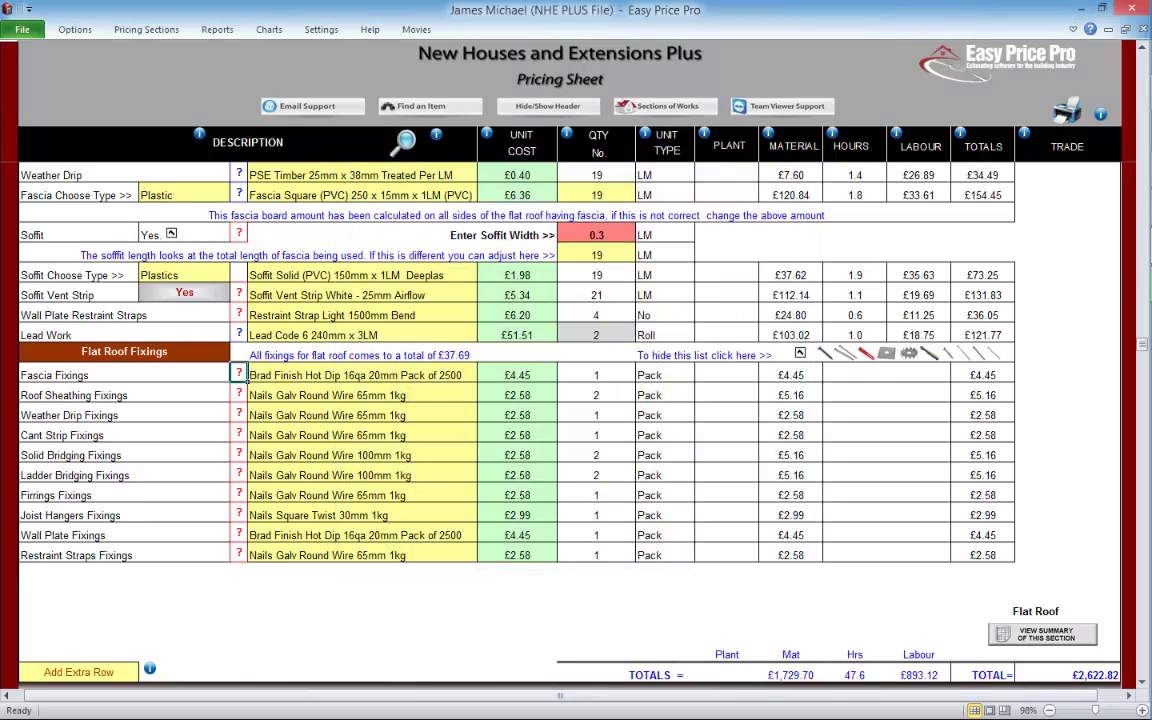
left_click(483, 375)
left_click(483, 375)
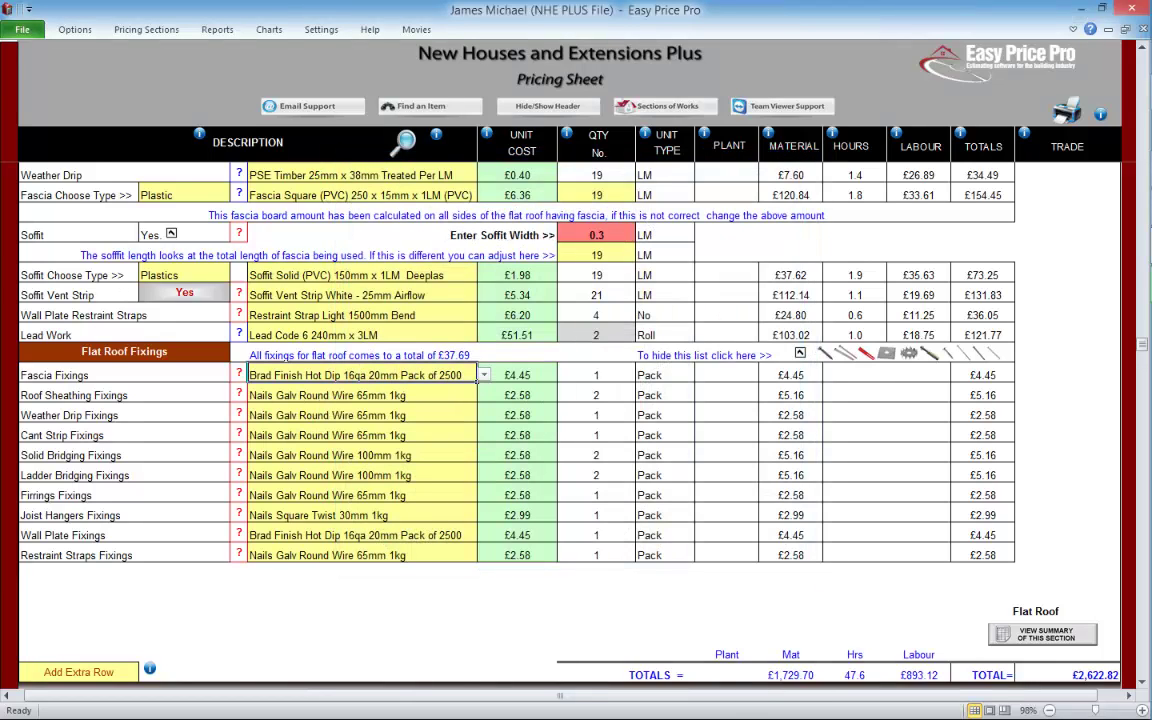
left_click(120, 375)
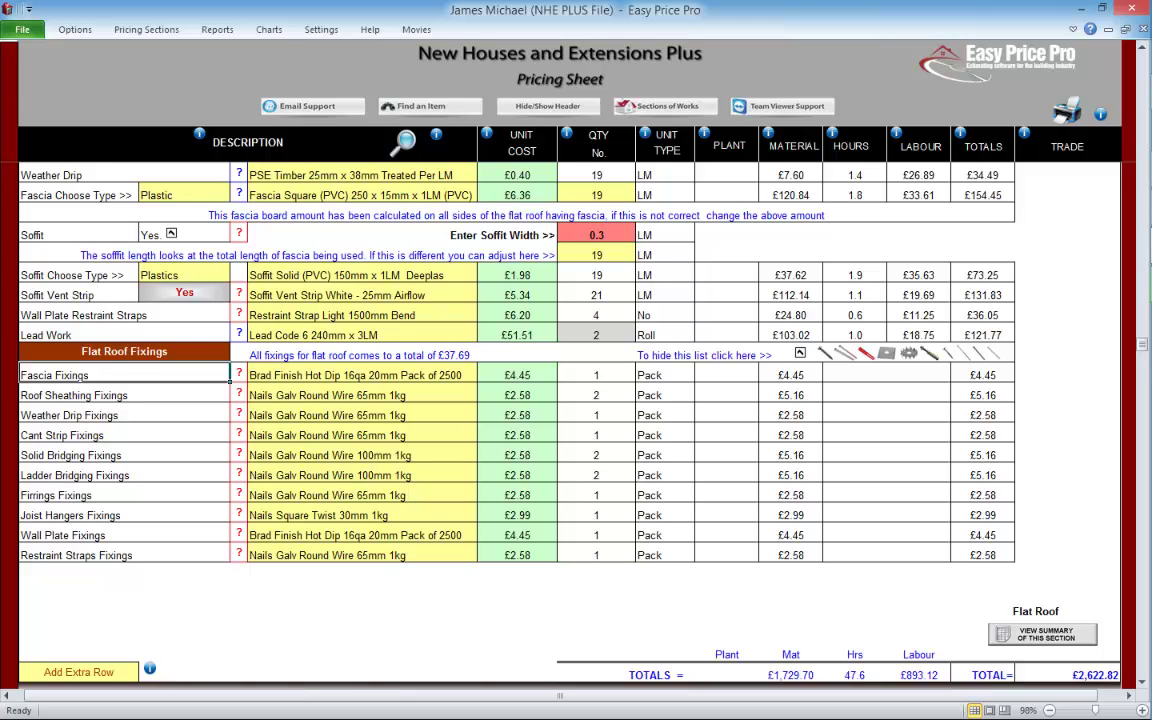
Step: Review the roof sheathing, weather drip, cant strip, solid bridging noggin and ladder bridging fixing settings
left_click(239, 394)
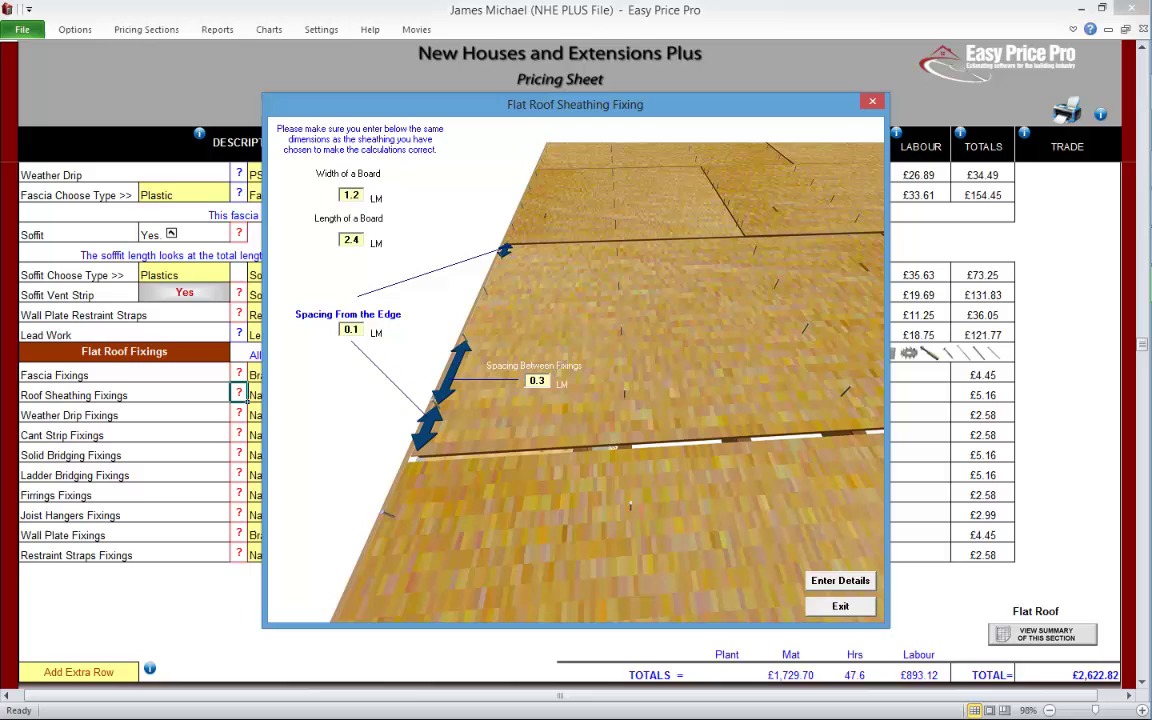
left_click(840, 606)
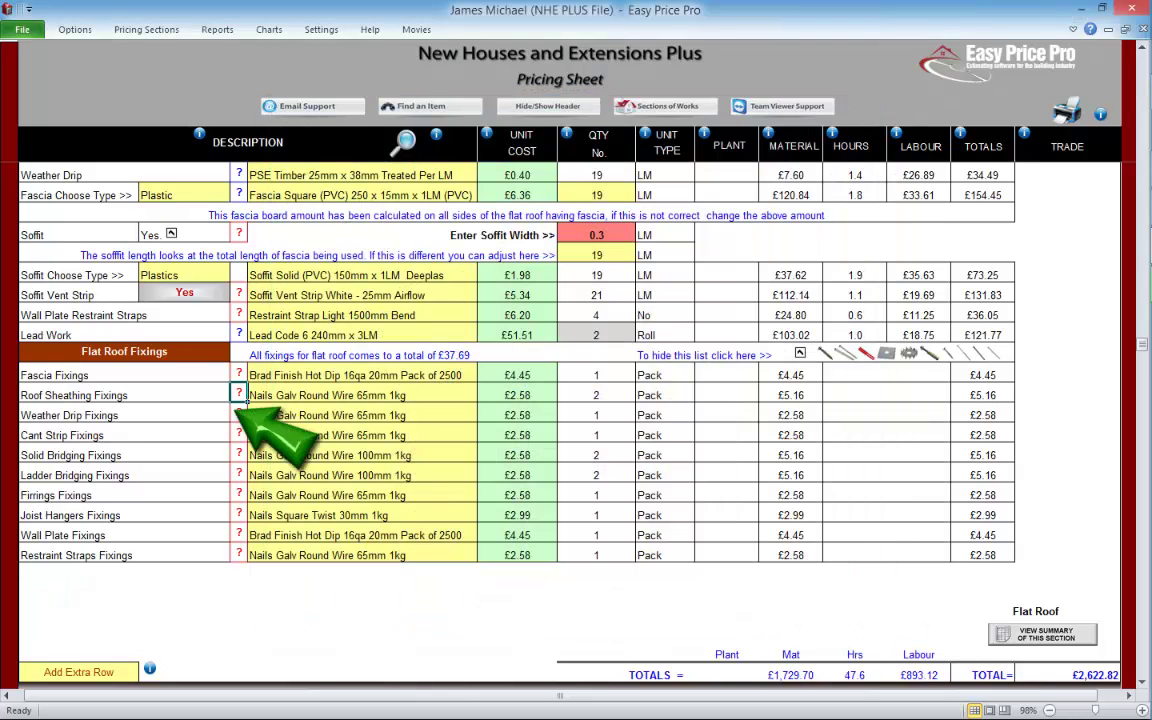
left_click(239, 414)
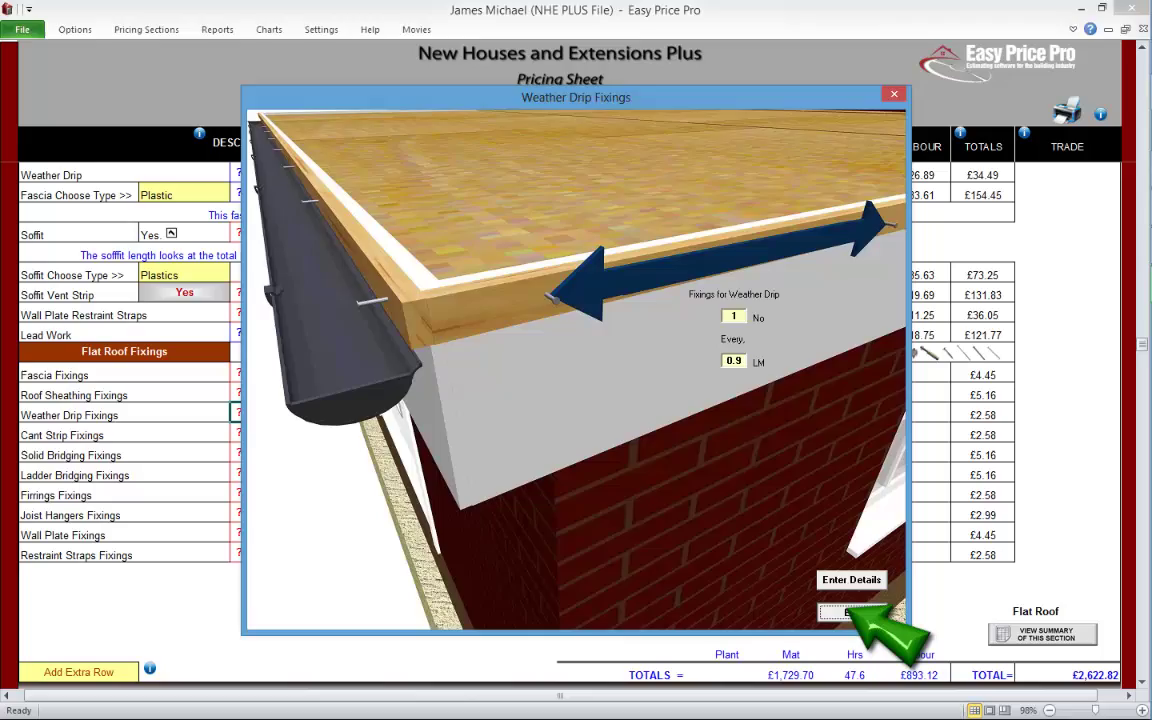
left_click(851, 611)
left_click(239, 434)
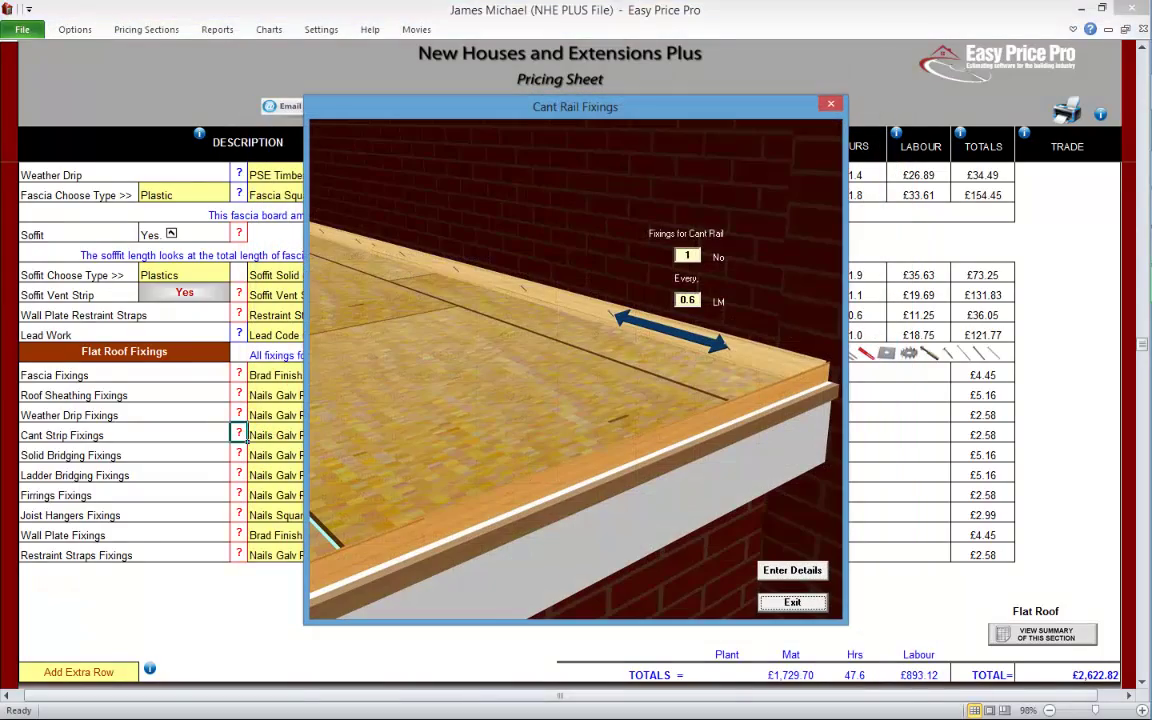
left_click(793, 603)
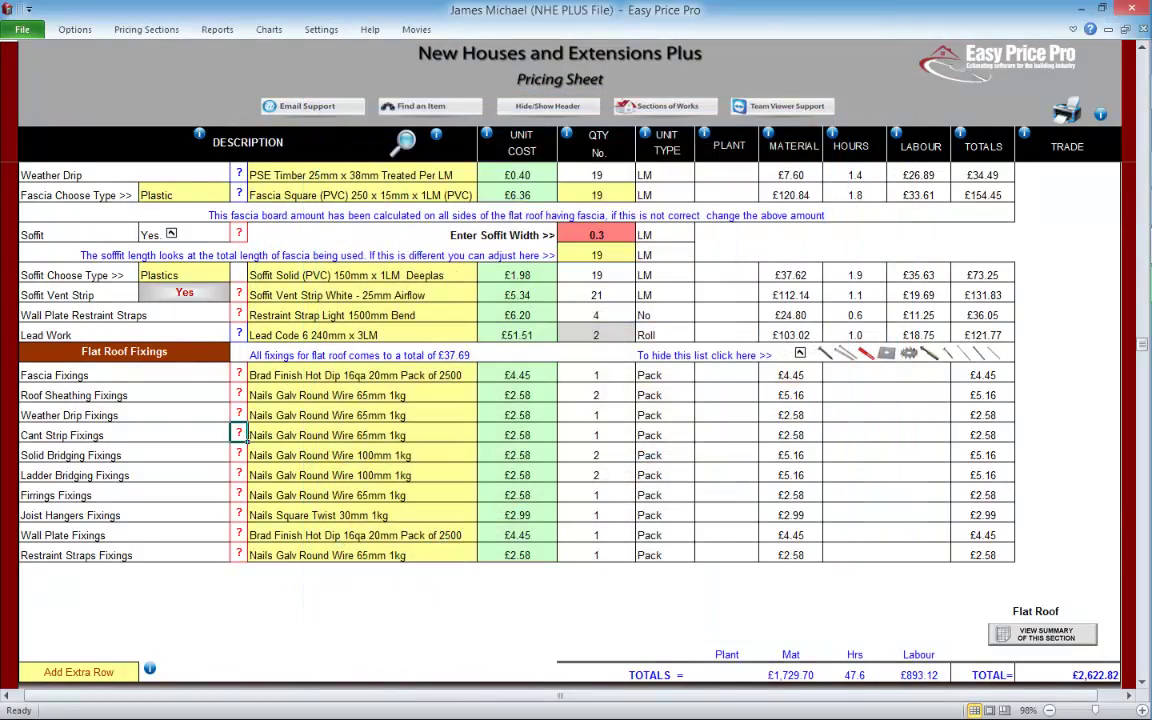
left_click(239, 454)
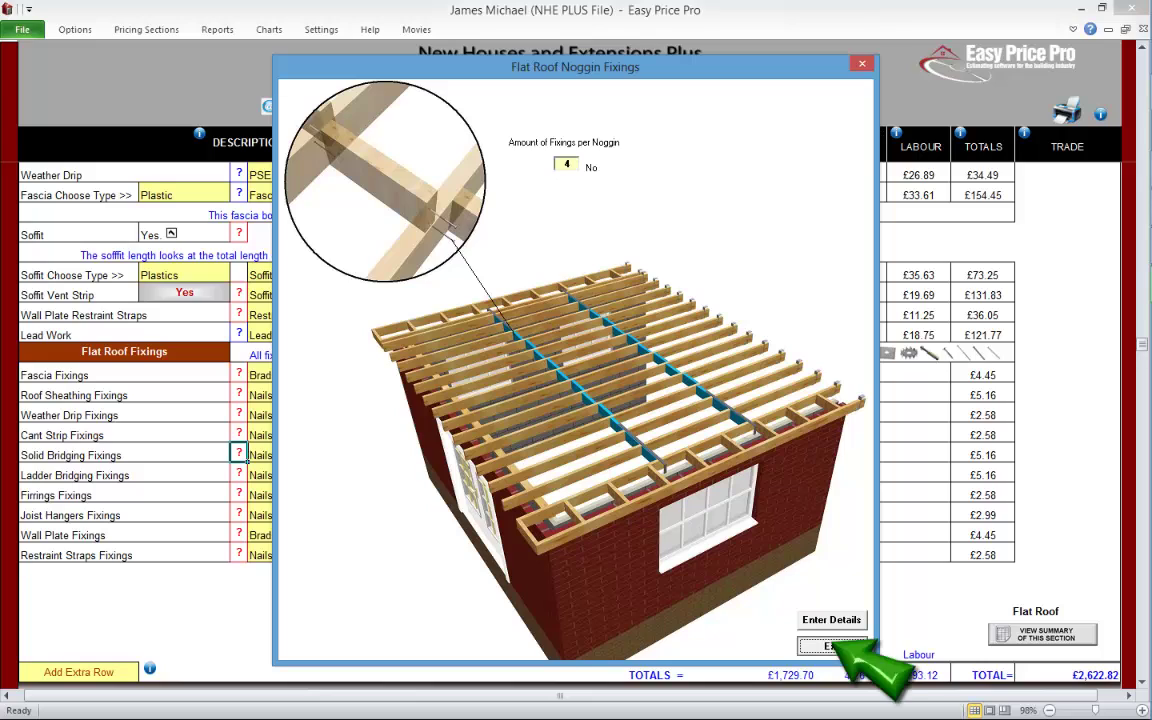
left_click(831, 645)
left_click(239, 474)
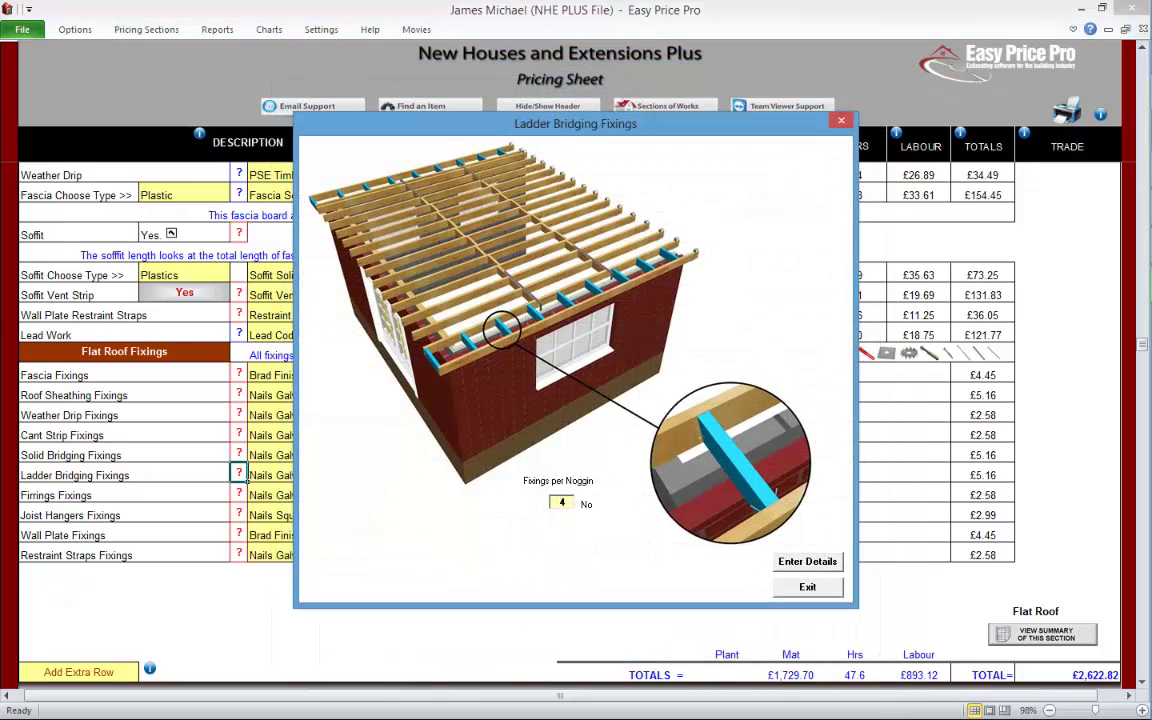
left_click(810, 658)
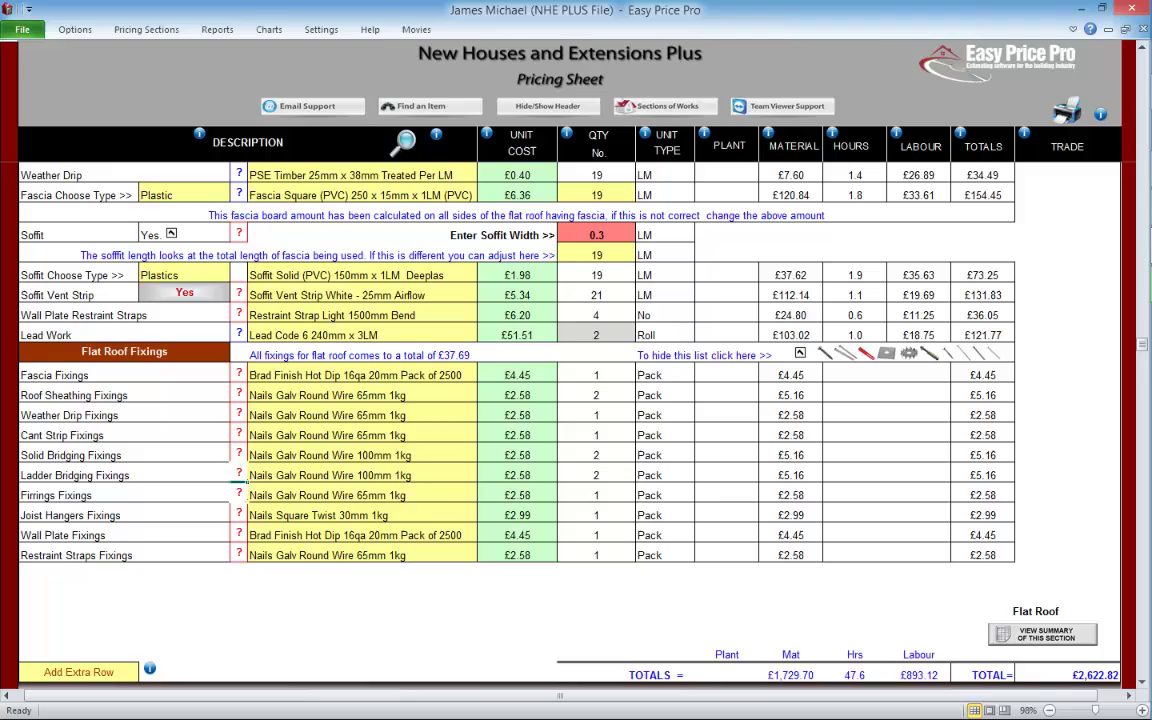
Step: Review the firrings, joist hanger, wall plate and restraint strap fixing settings
left_click(239, 494)
left_click(718, 547)
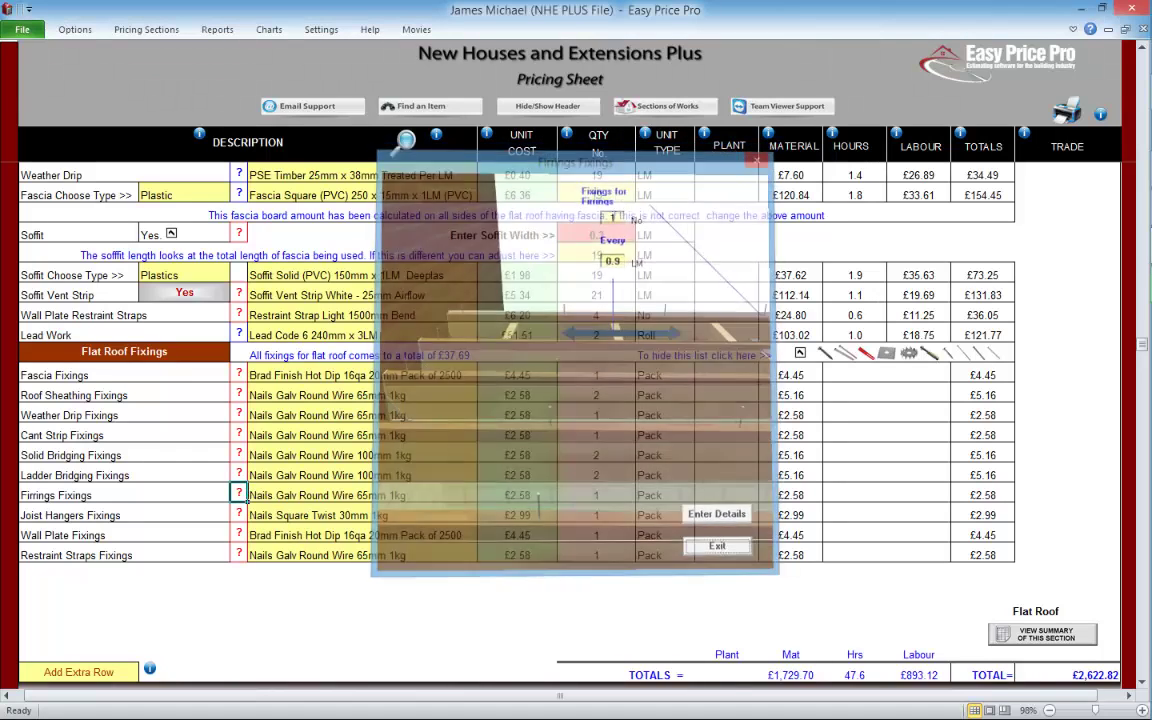
left_click(239, 514)
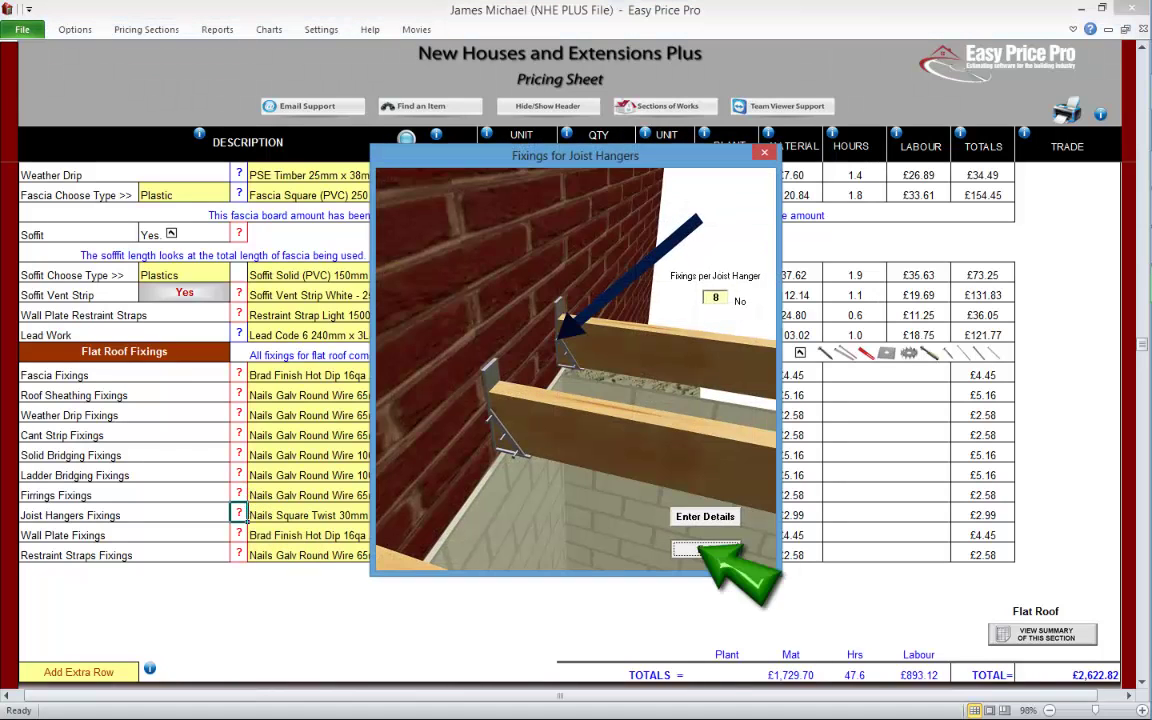
left_click(702, 545)
left_click(239, 534)
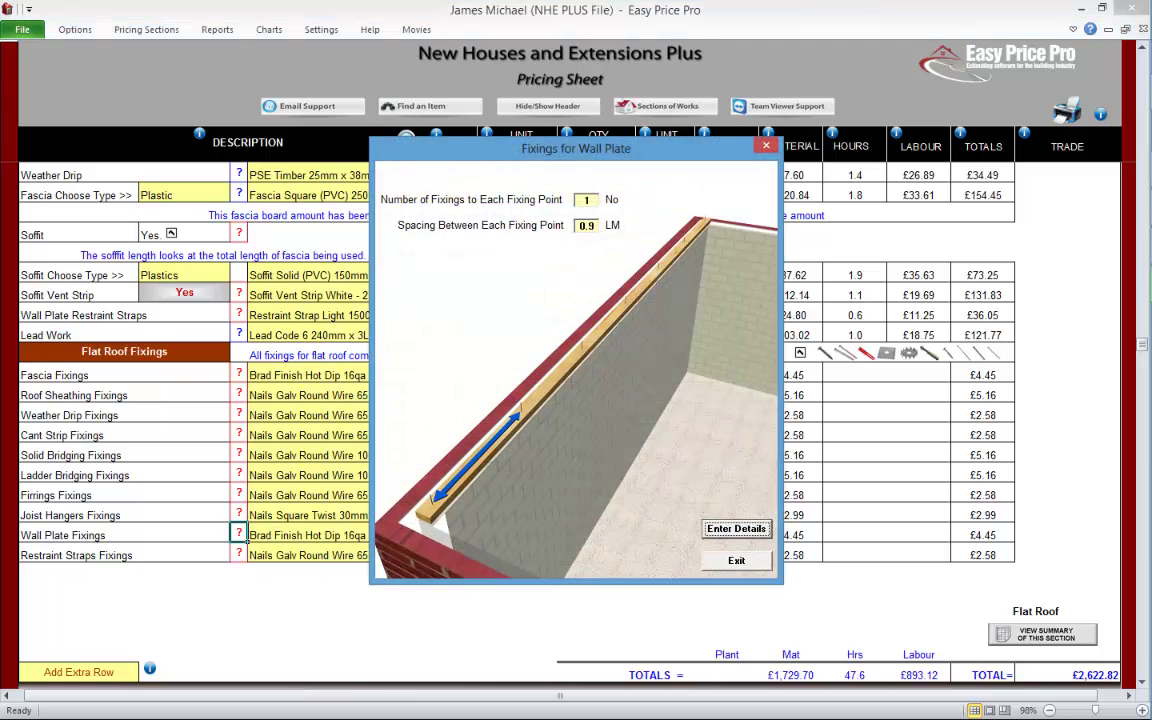
key("Escape")
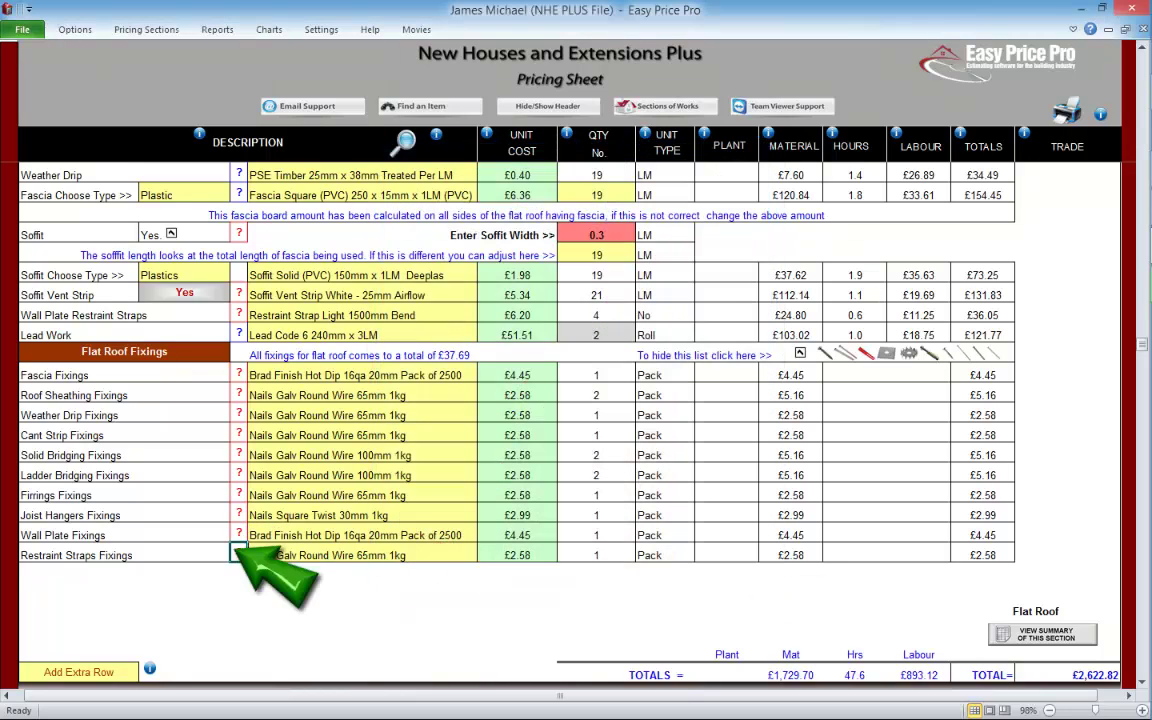
left_click(239, 554)
key("Escape")
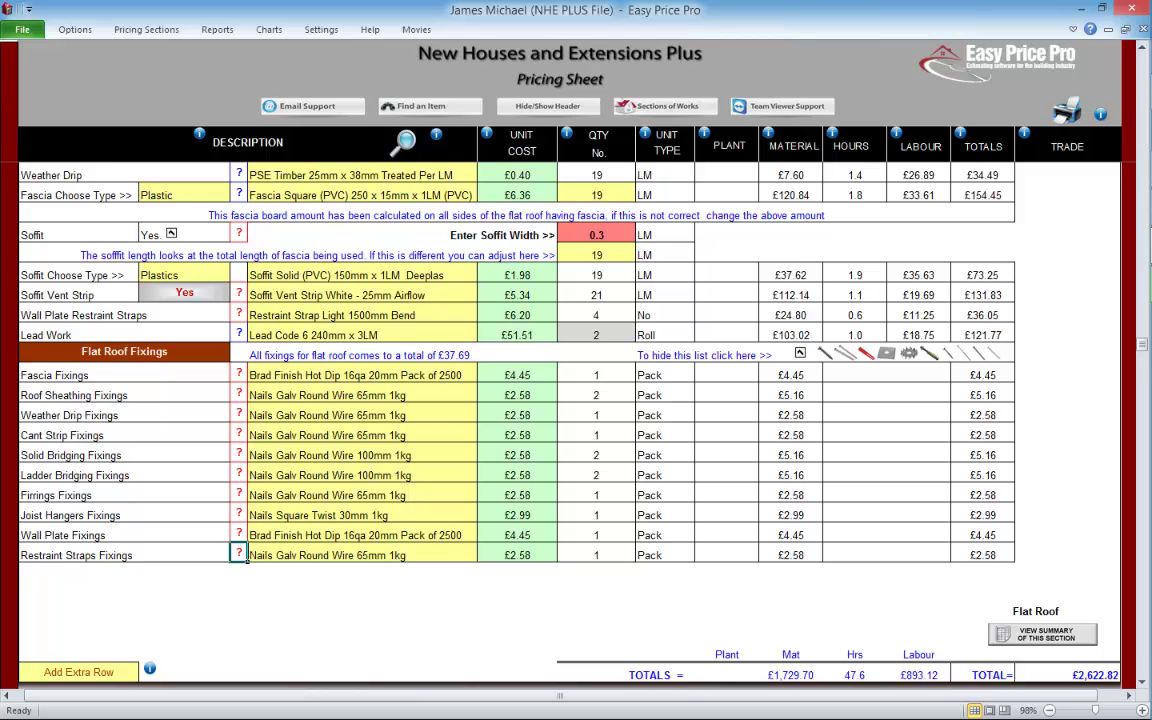
Step: Hide the Flat Roof Fixings list and scroll up to the £2,622.82 section total
left_click(800, 353)
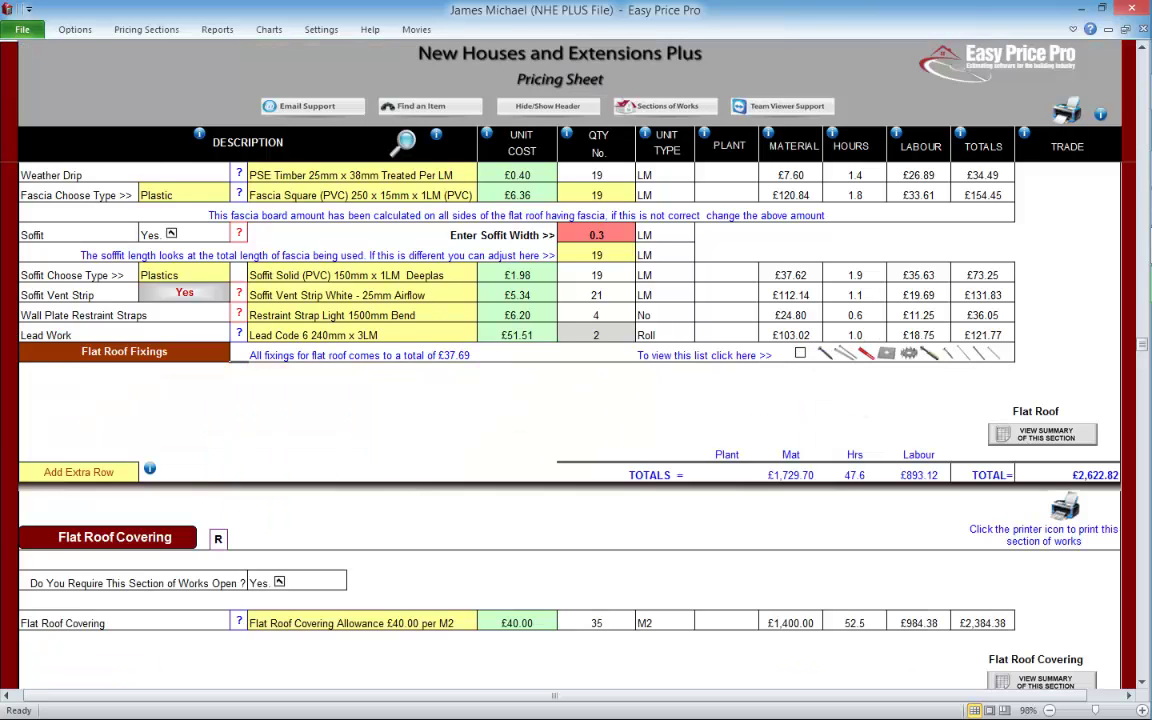
scroll(576, 330, "up", 2)
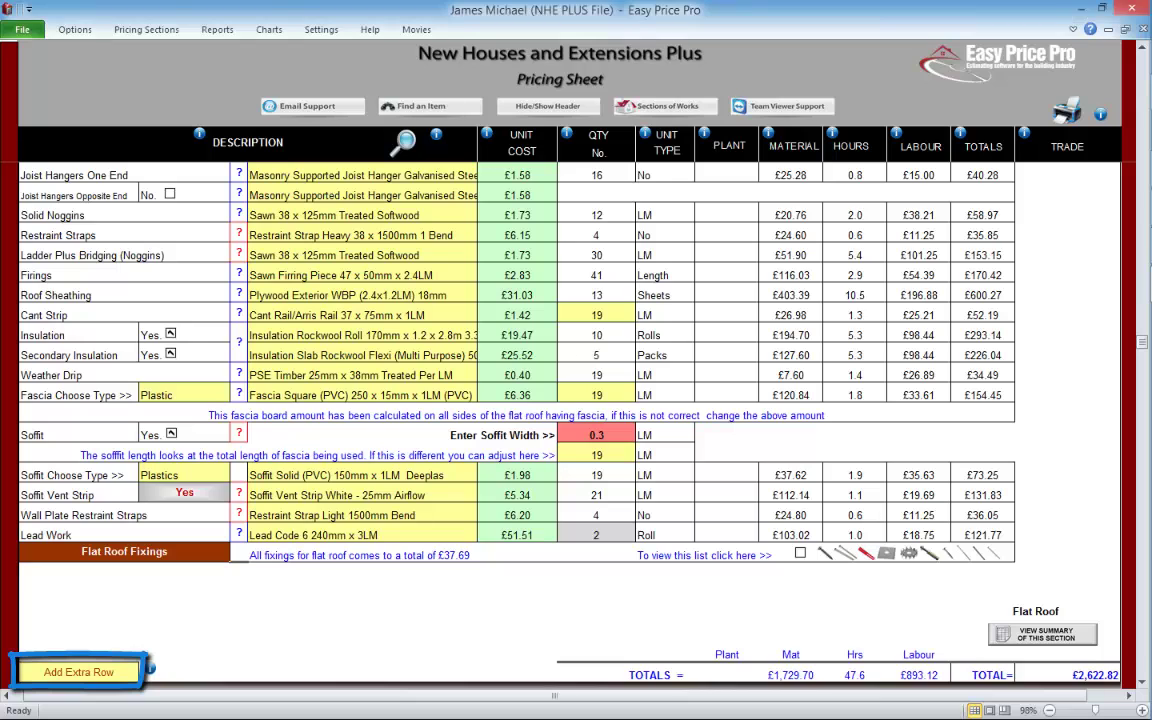
left_click(149, 668)
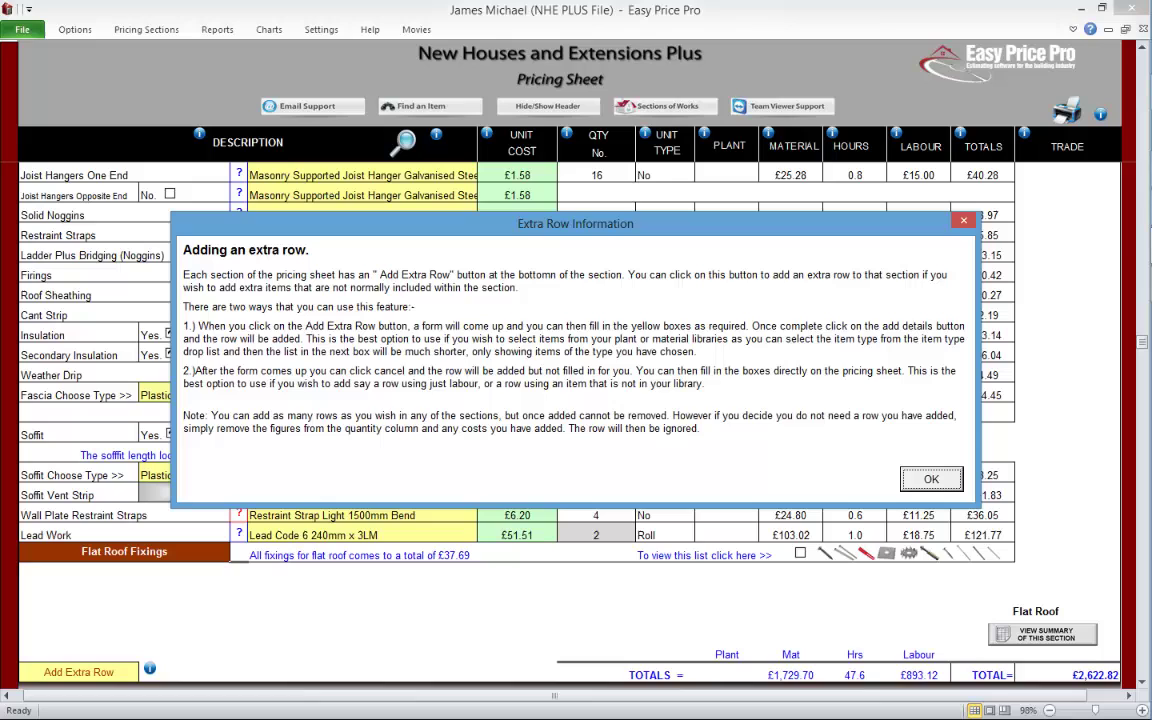
left_click(931, 479)
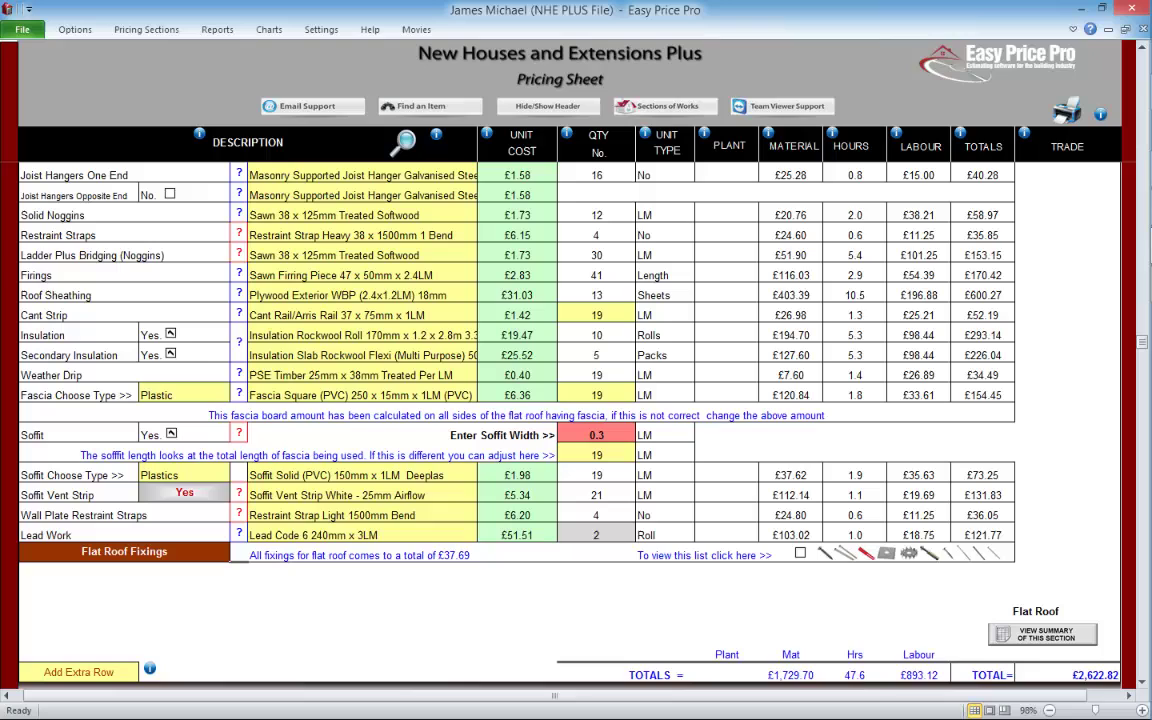
Step: Check the £2,622.82 Flat Roof total on the Summary Page, then return to the Flat Roof sheet
left_click(1042, 634)
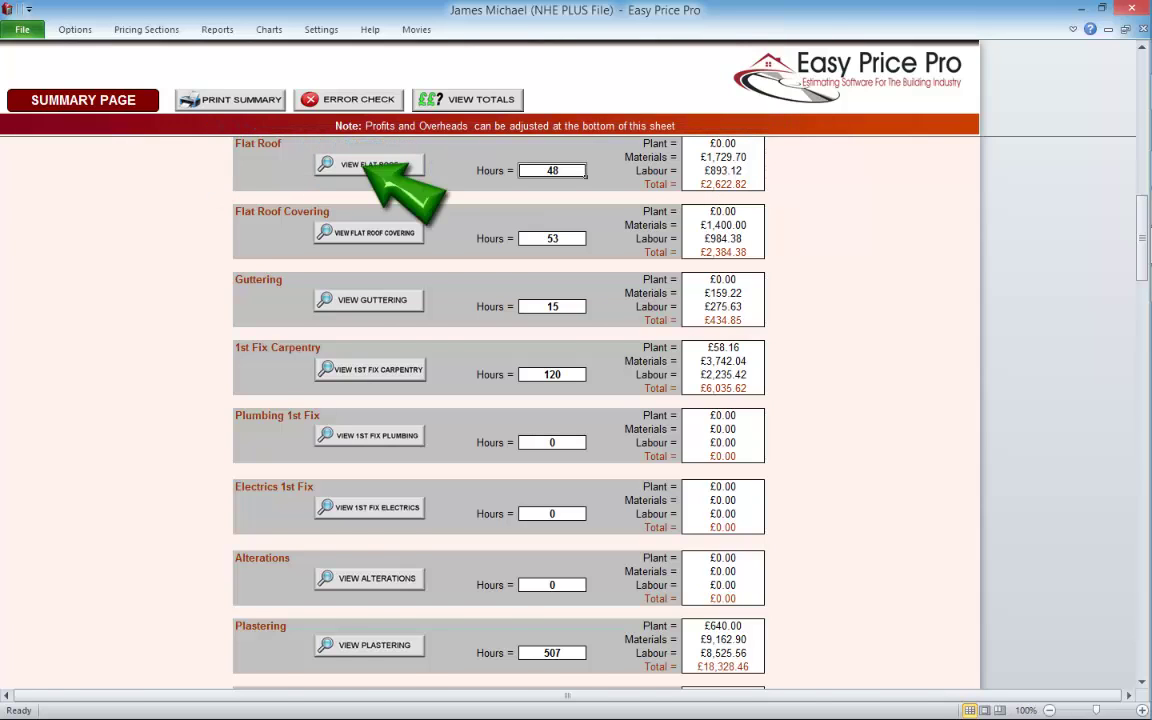
left_click(369, 165)
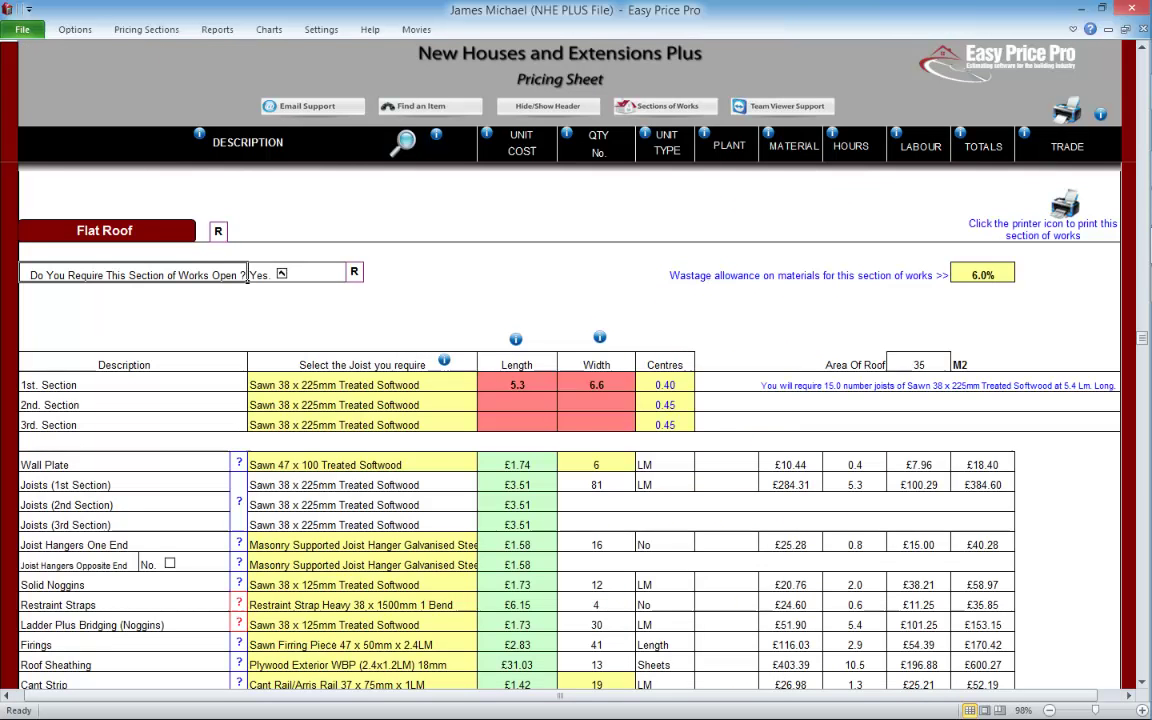